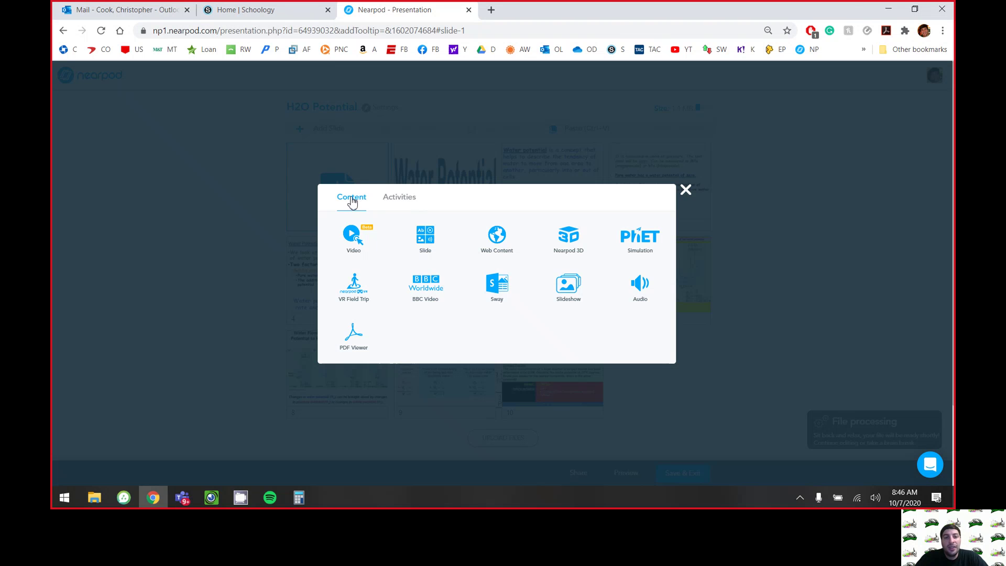
Review the content types available for a new slide, from Video and Slide to VR Field Trip and PDF Viewer.
{"action": "left_click", "coordinate": [359, 255]}
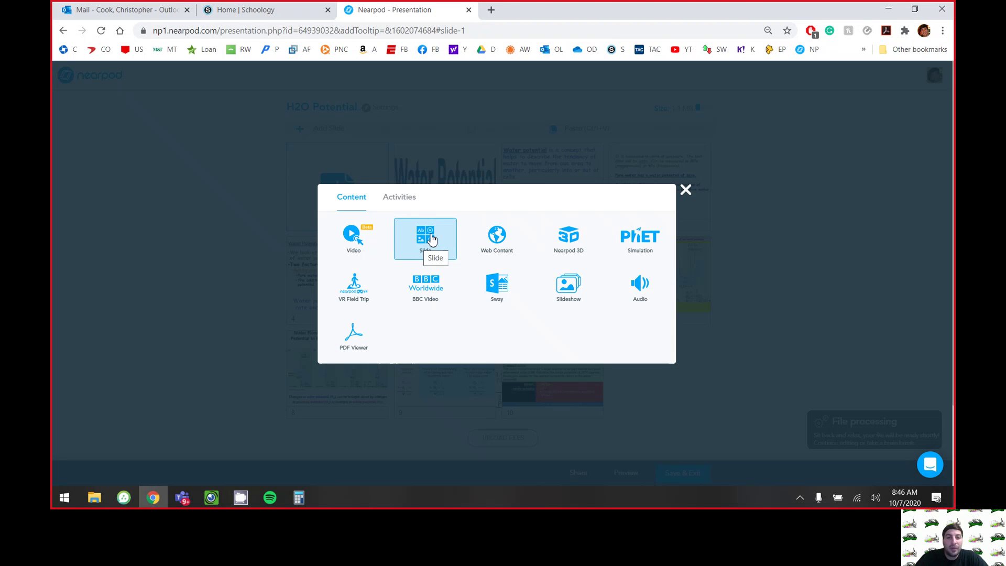
{"action": "left_click", "coordinate": [464, 252]}
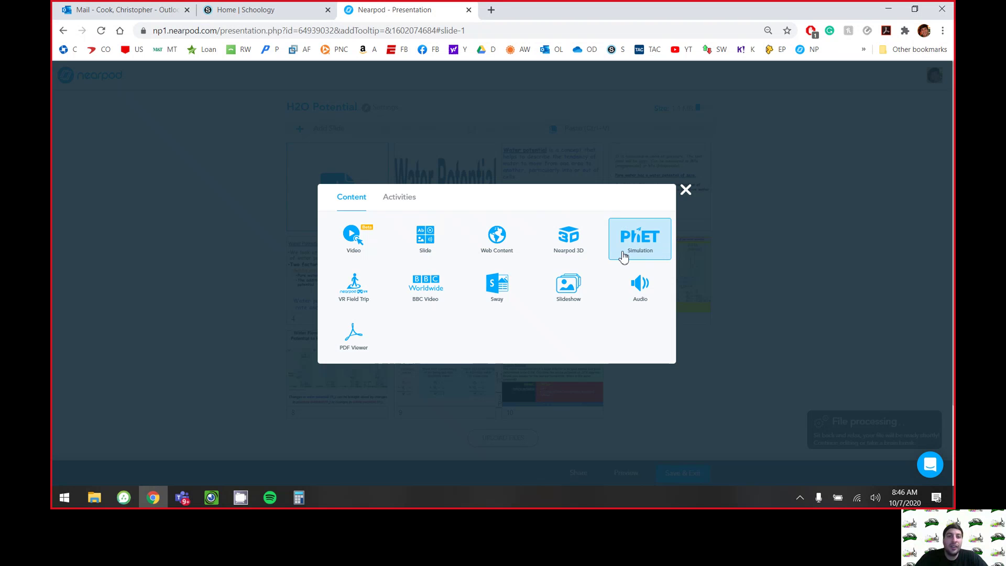
{"action": "left_click", "coordinate": [450, 279]}
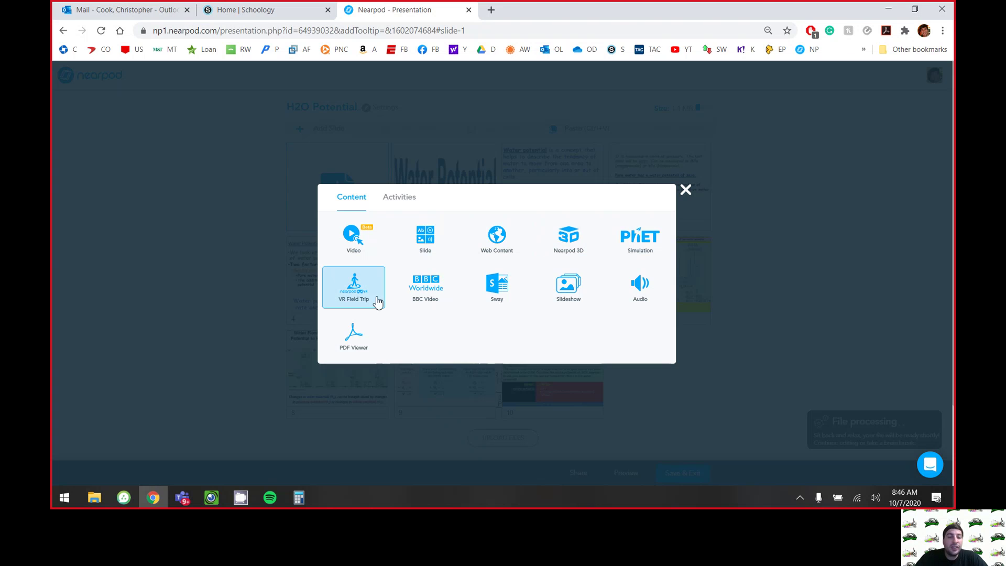
{"action": "left_click", "coordinate": [349, 306]}
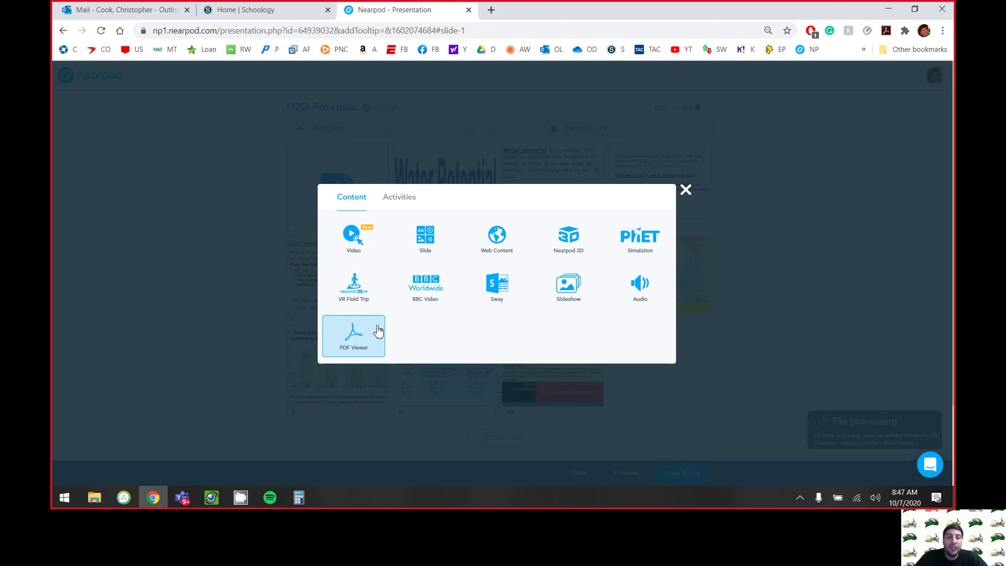
{"action": "left_click", "coordinate": [402, 324]}
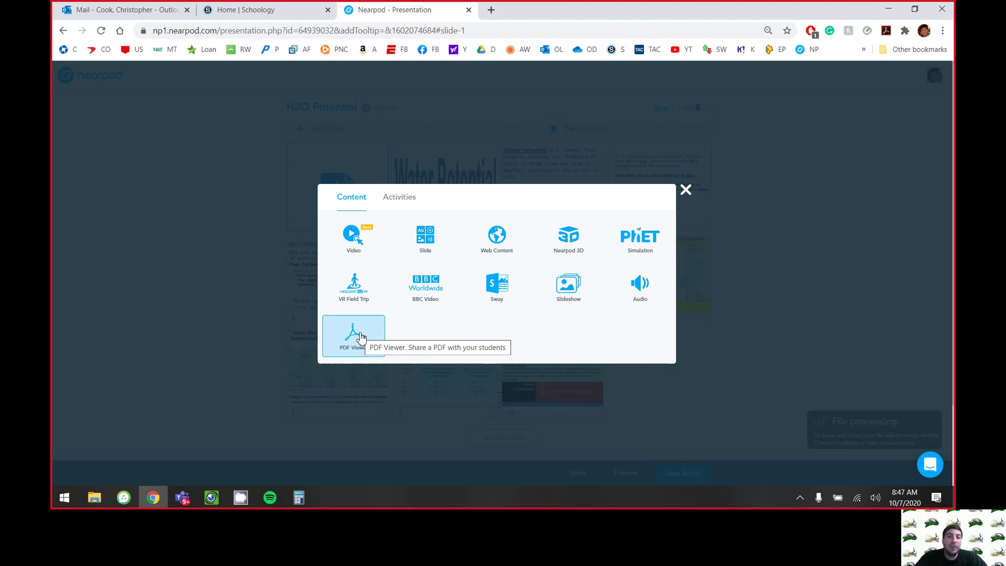
{"action": "left_click", "coordinate": [440, 329]}
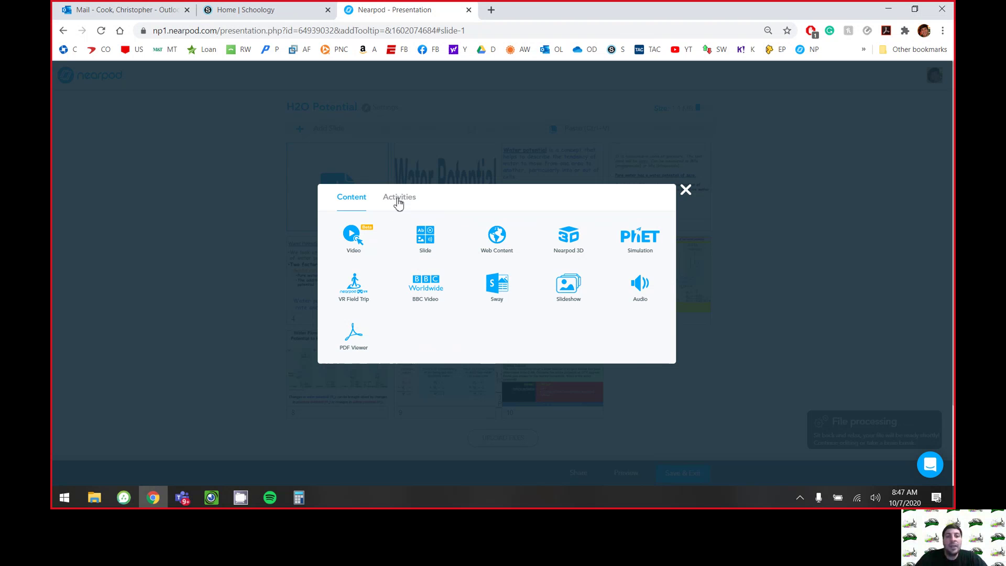
Review the activity types available for a new slide, including Time To Climb, Open-Ended Question and Matching Pairs.
{"action": "left_click", "coordinate": [398, 204]}
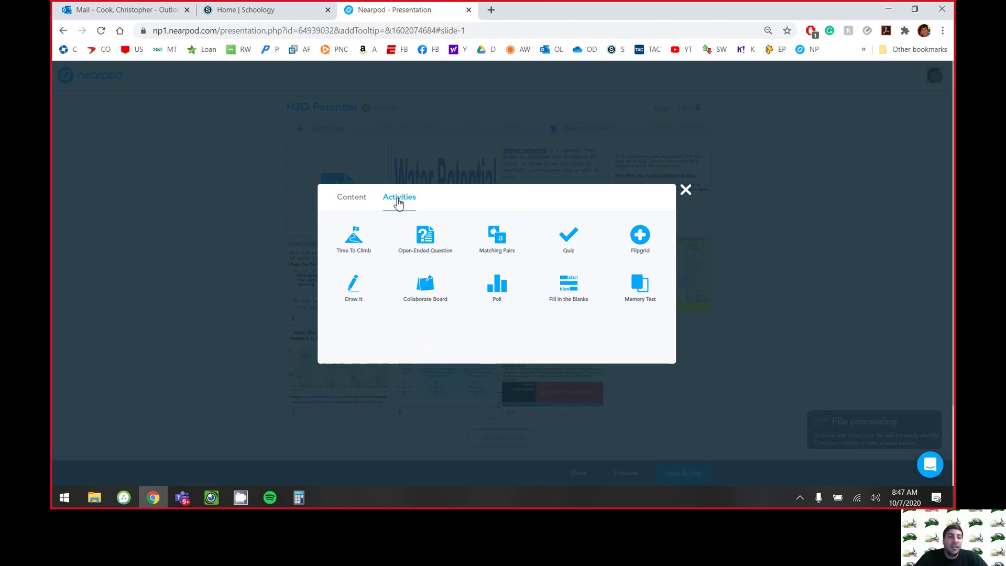
{"action": "left_click", "coordinate": [359, 254]}
{"action": "left_click", "coordinate": [368, 258]}
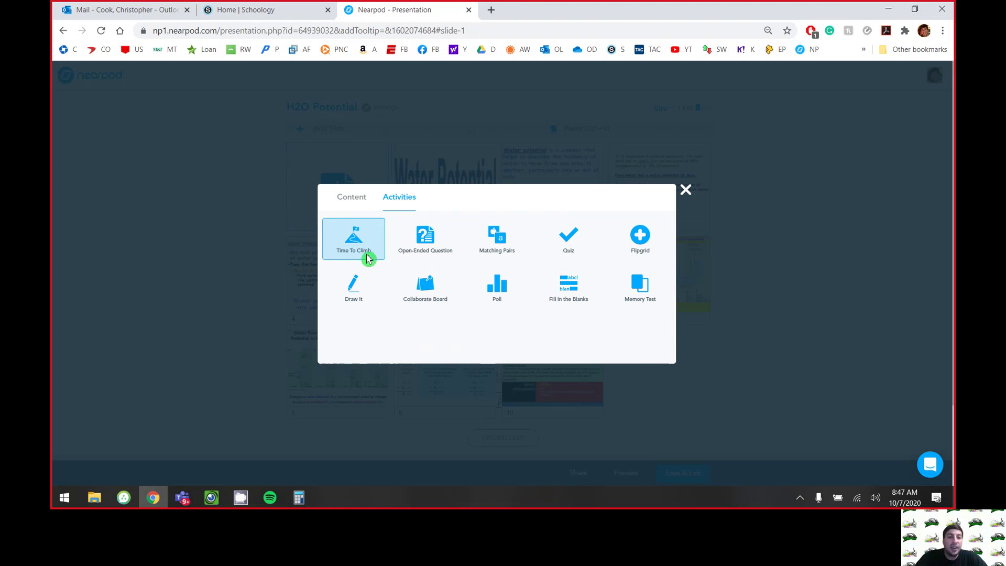
{"action": "left_click", "coordinate": [370, 256]}
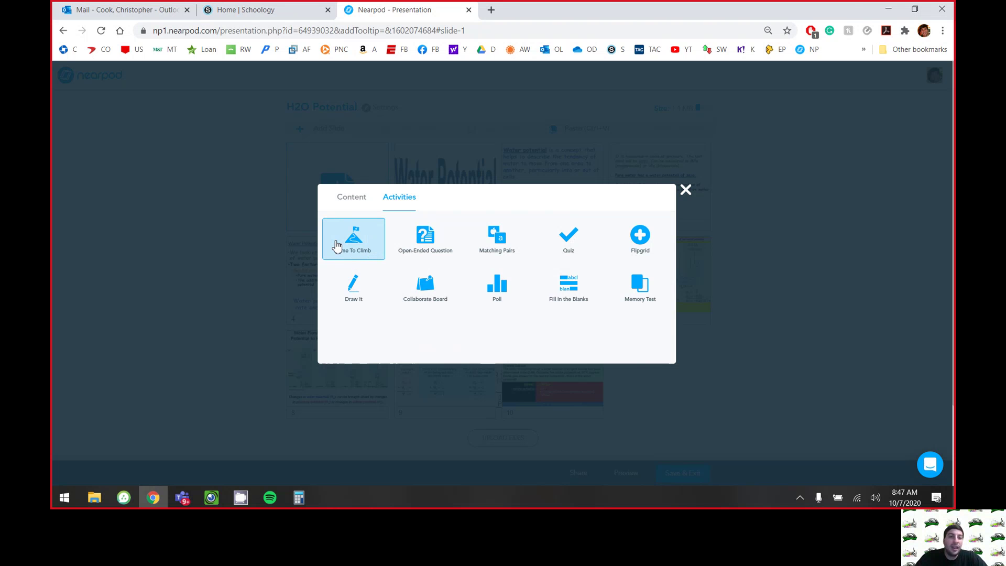
{"action": "left_click", "coordinate": [367, 259]}
{"action": "left_click", "coordinate": [355, 219]}
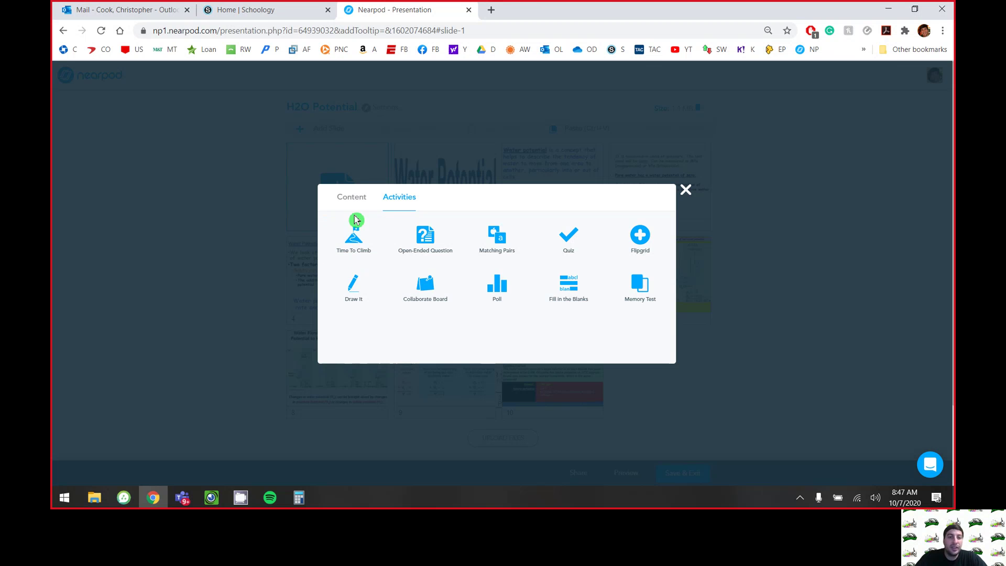
{"action": "left_click", "coordinate": [353, 227]}
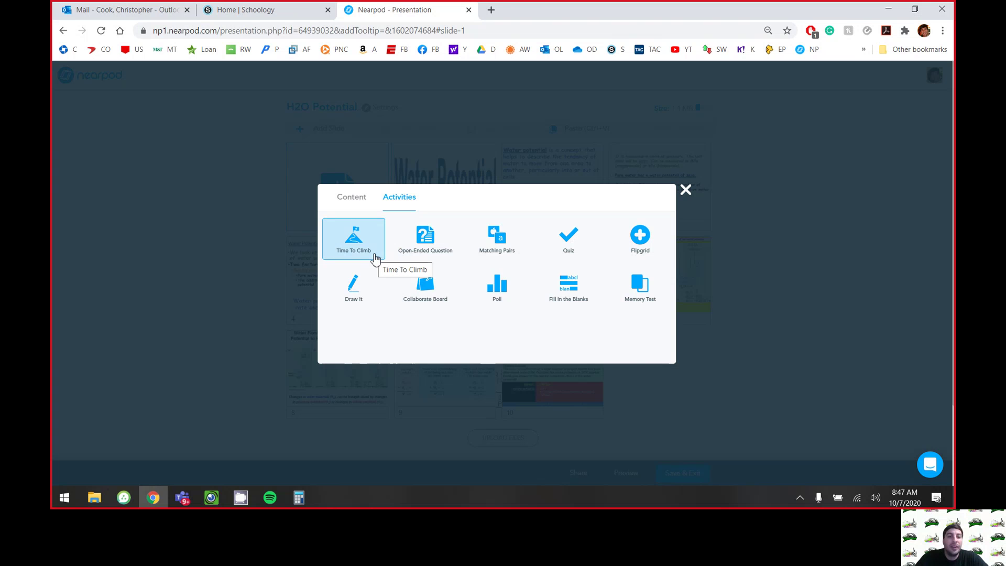
{"action": "left_click", "coordinate": [445, 256]}
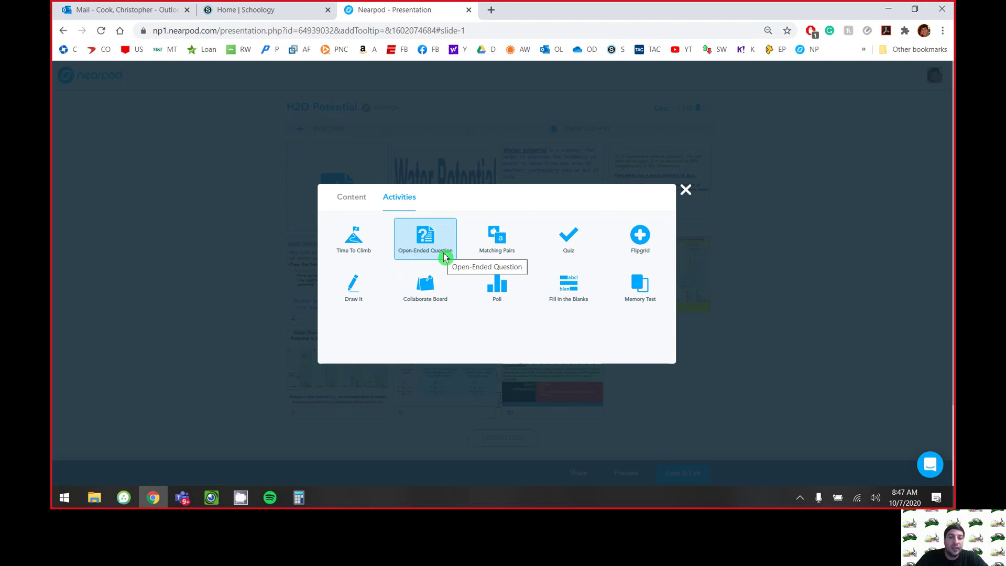
{"action": "left_click", "coordinate": [507, 256]}
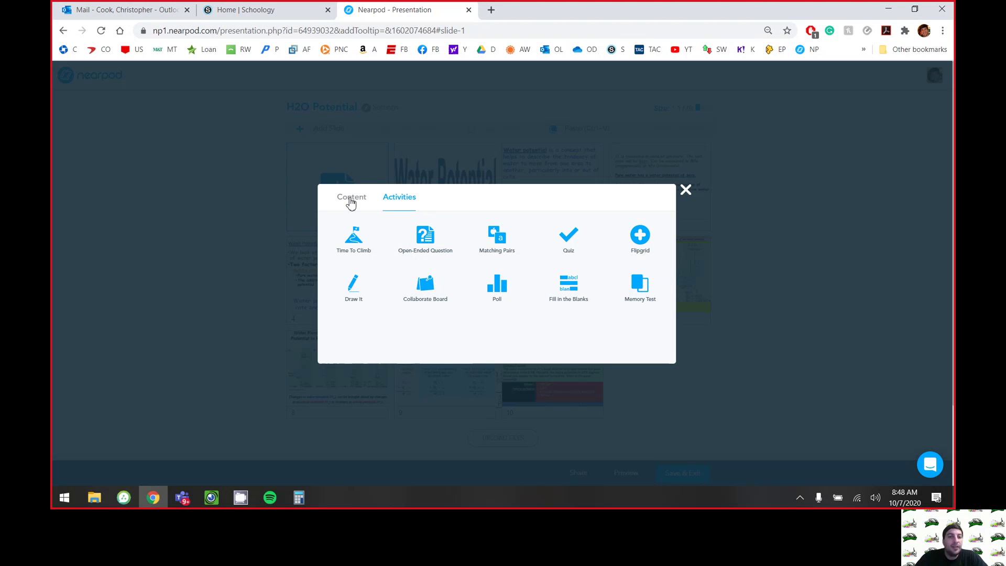
Start adding Video content to the H2O Potential lesson with YouTube as the source.
{"action": "left_click", "coordinate": [351, 203]}
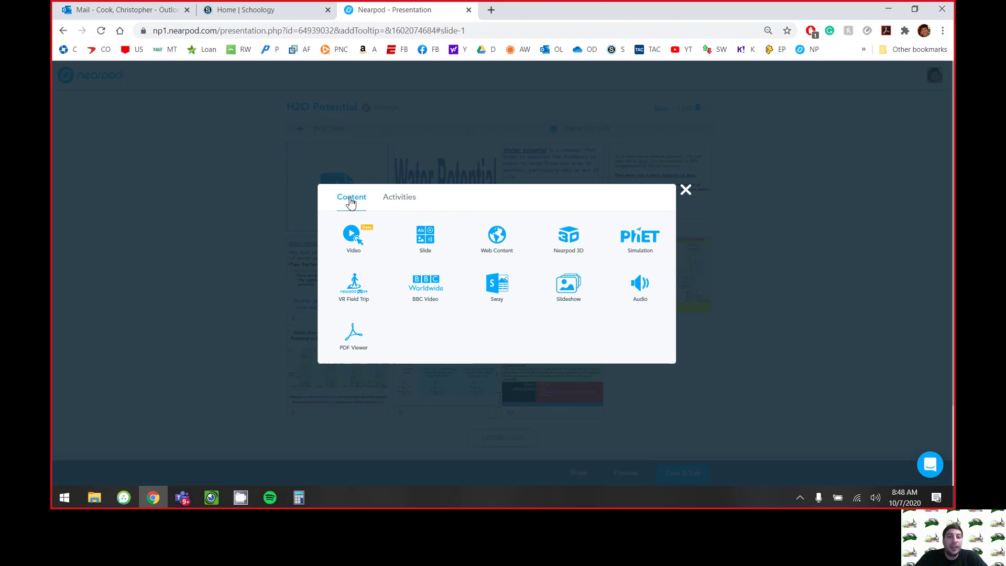
{"action": "left_click", "coordinate": [360, 246]}
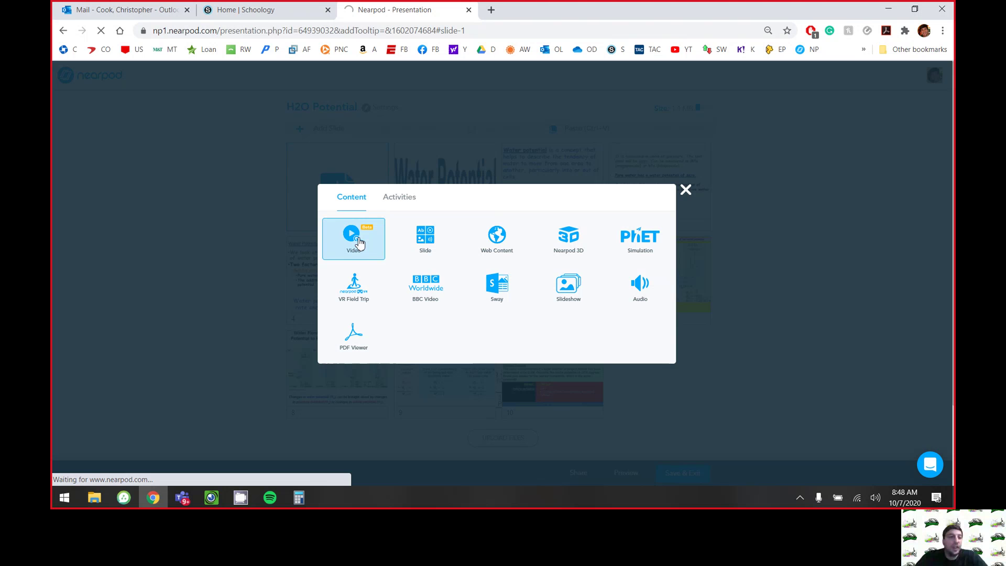
{"action": "left_click", "coordinate": [359, 242]}
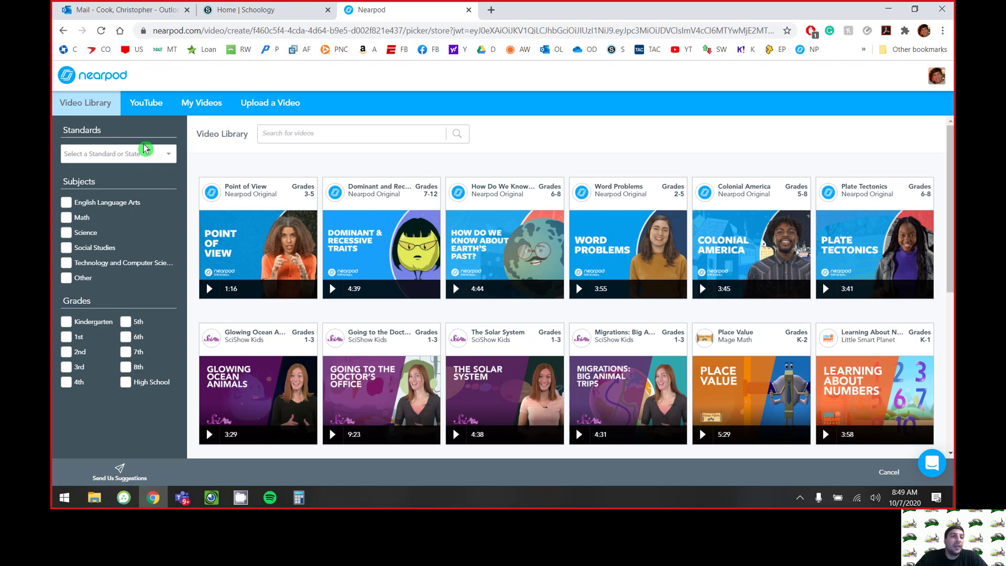
{"action": "left_click", "coordinate": [147, 105]}
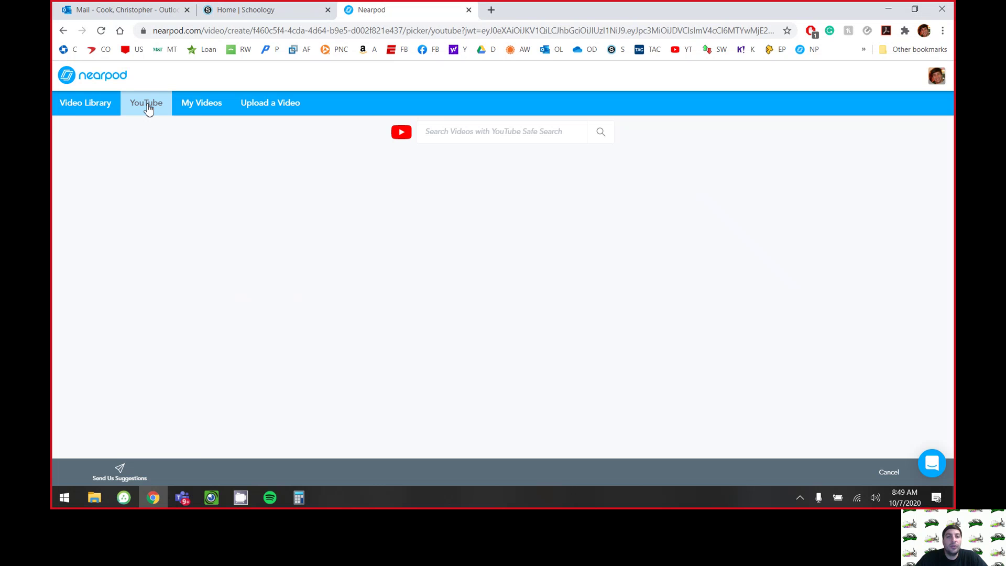
Search YouTube for "bozeman water potential" and add the first result, Water Potential, dated 2013-04-02.
{"action": "left_click", "coordinate": [445, 132]}
{"action": "type", "text": "boz"}
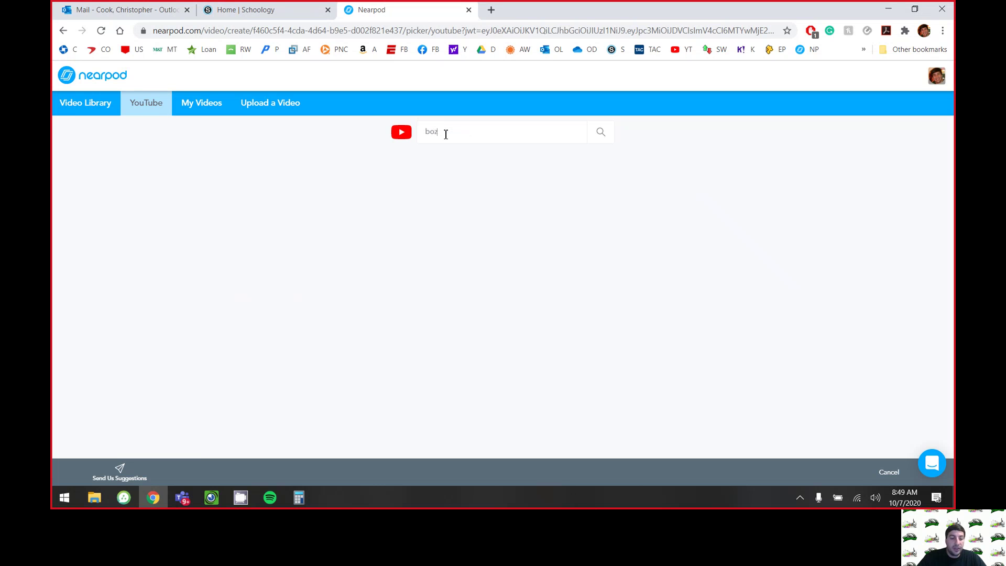
{"action": "type", "text": "eman water potential"}
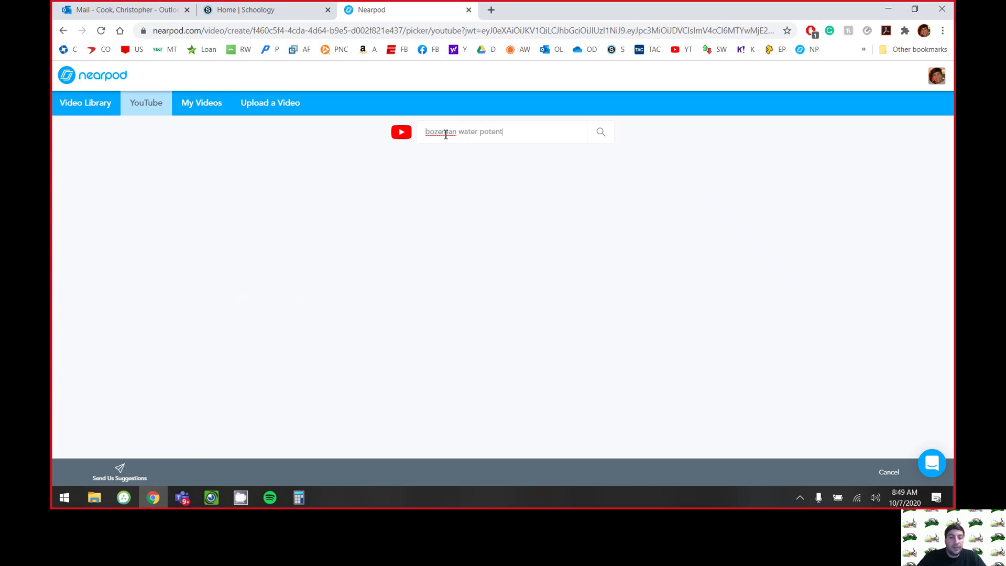
{"action": "left_click", "coordinate": [600, 136]}
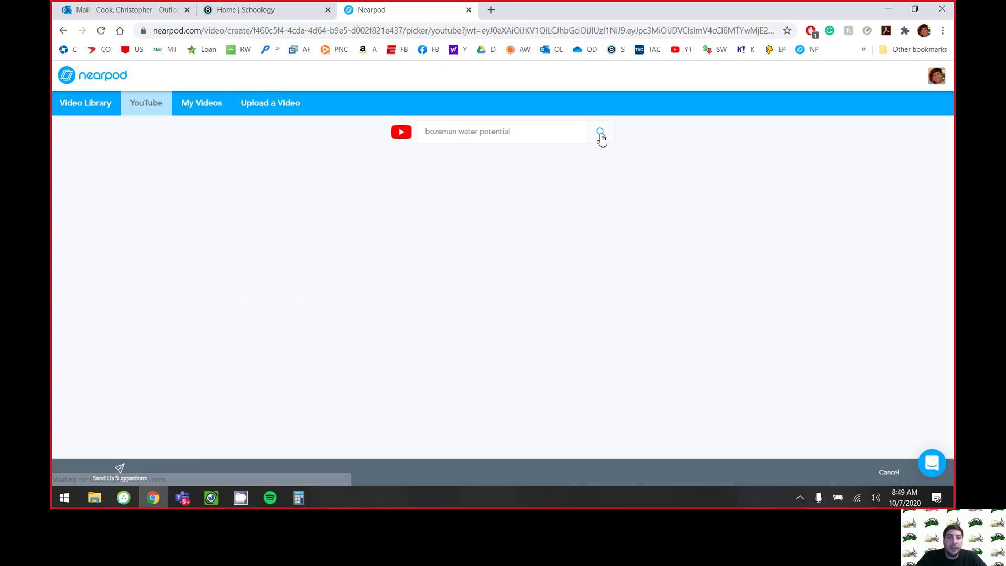
{"action": "left_click", "coordinate": [519, 172]}
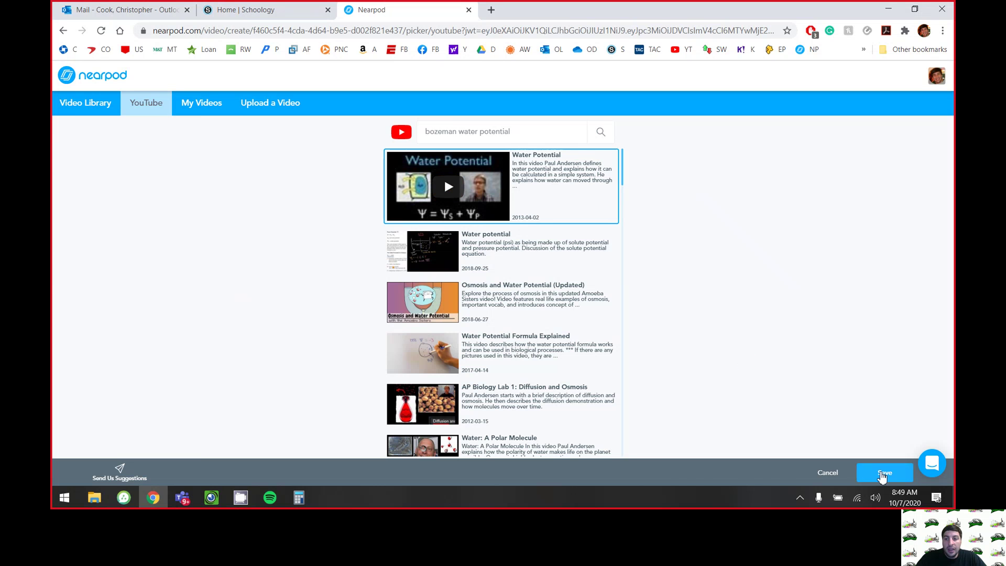
{"action": "left_click", "coordinate": [887, 475]}
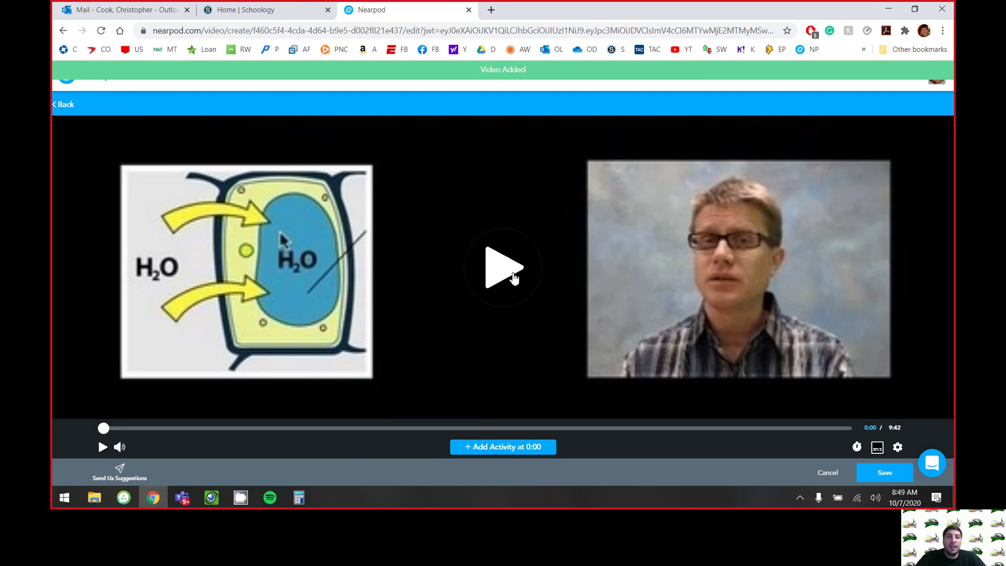
Move the video to 4:17 and add an open-ended question activity at that point.
{"action": "left_click", "coordinate": [513, 277]}
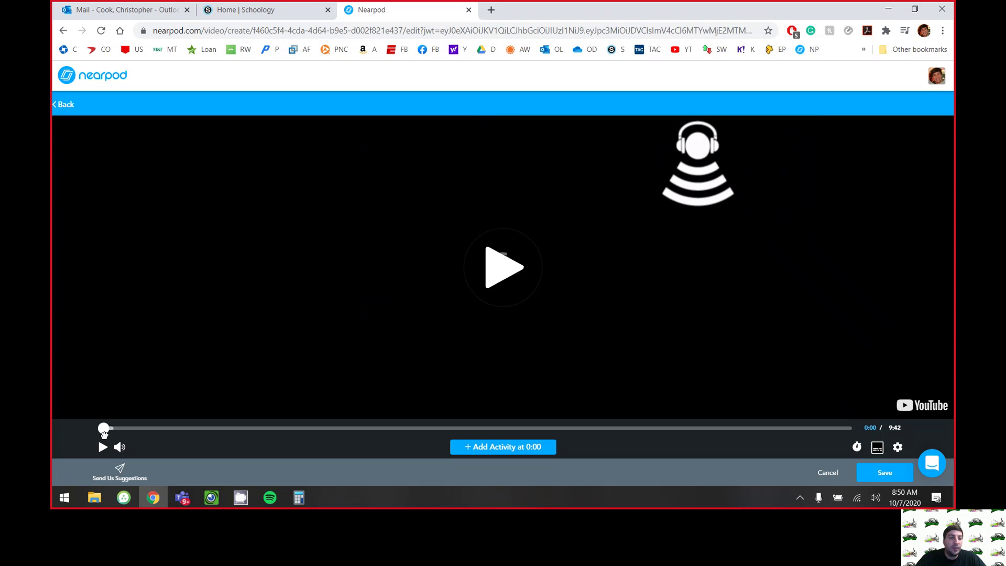
{"action": "left_click", "coordinate": [145, 428]}
{"action": "left_click", "coordinate": [434, 428]}
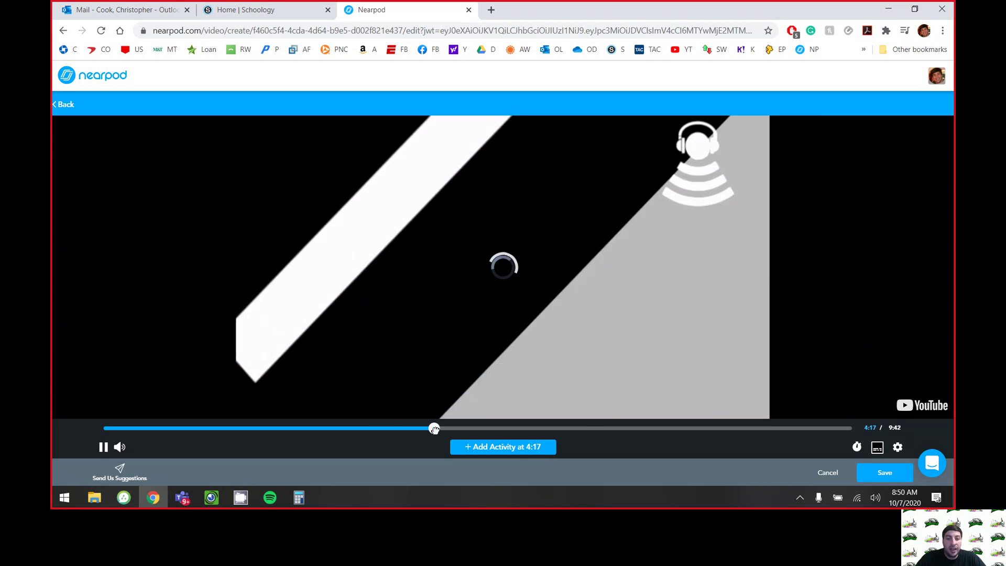
{"action": "left_click", "coordinate": [514, 460]}
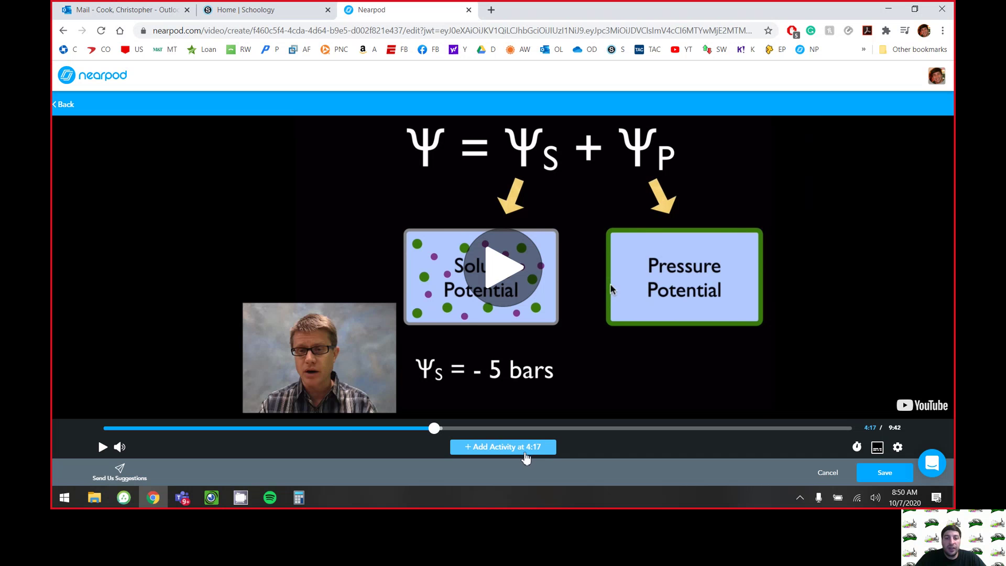
{"action": "left_click", "coordinate": [502, 476]}
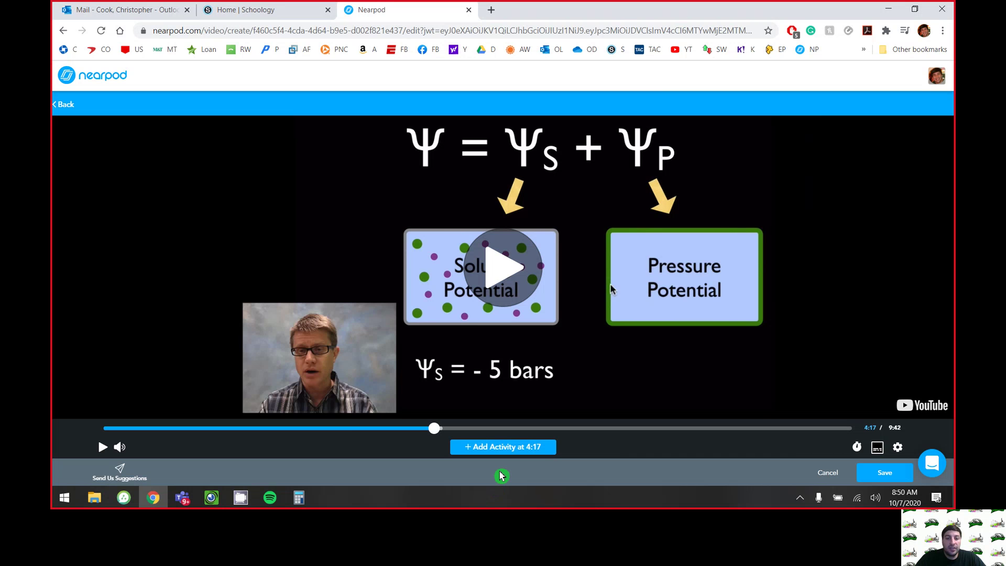
{"action": "left_click", "coordinate": [505, 447]}
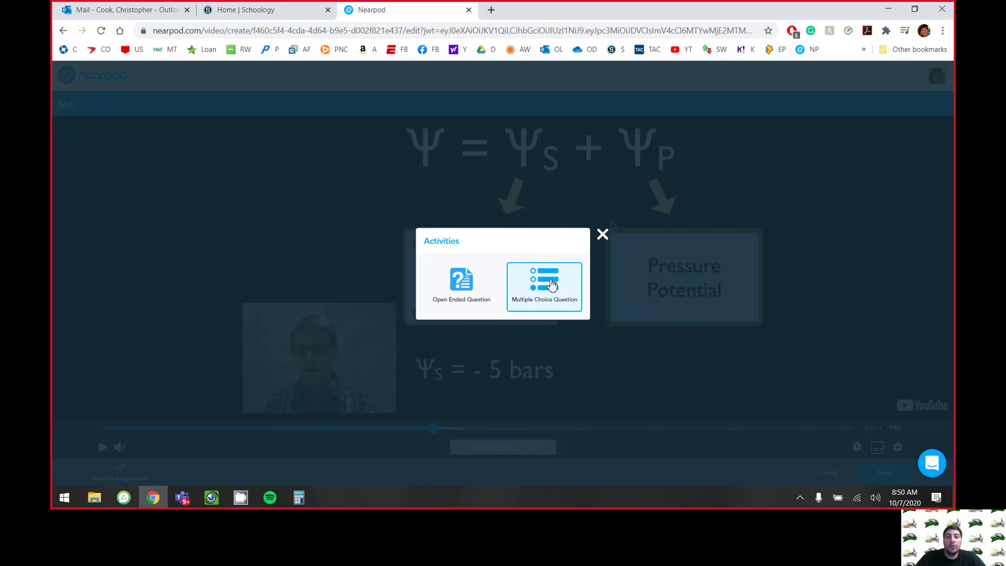
{"action": "left_click", "coordinate": [461, 283]}
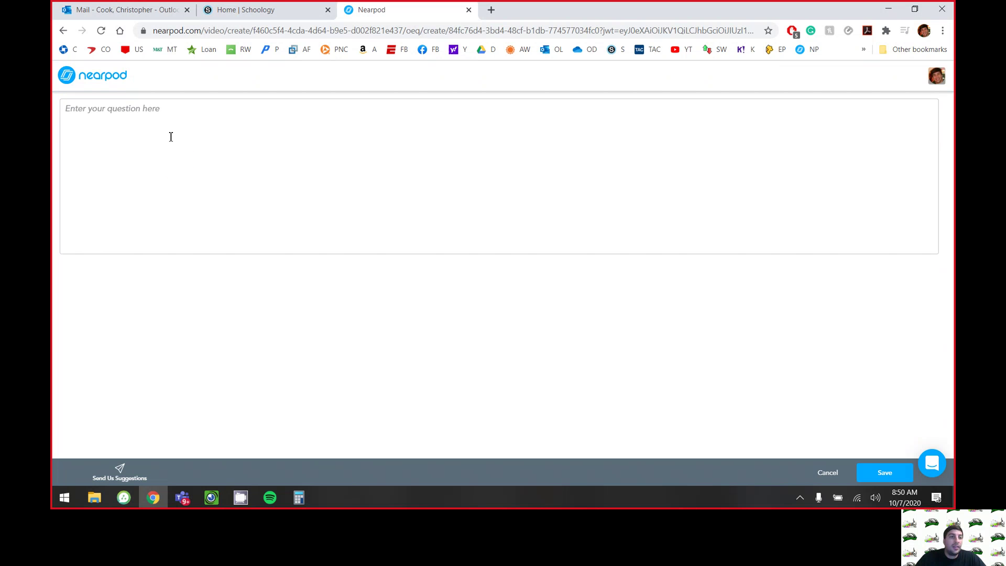
Enter "What is water potential?" as the open-ended question and save it.
{"action": "left_click", "coordinate": [171, 127]}
{"action": "type", "text": "W"}
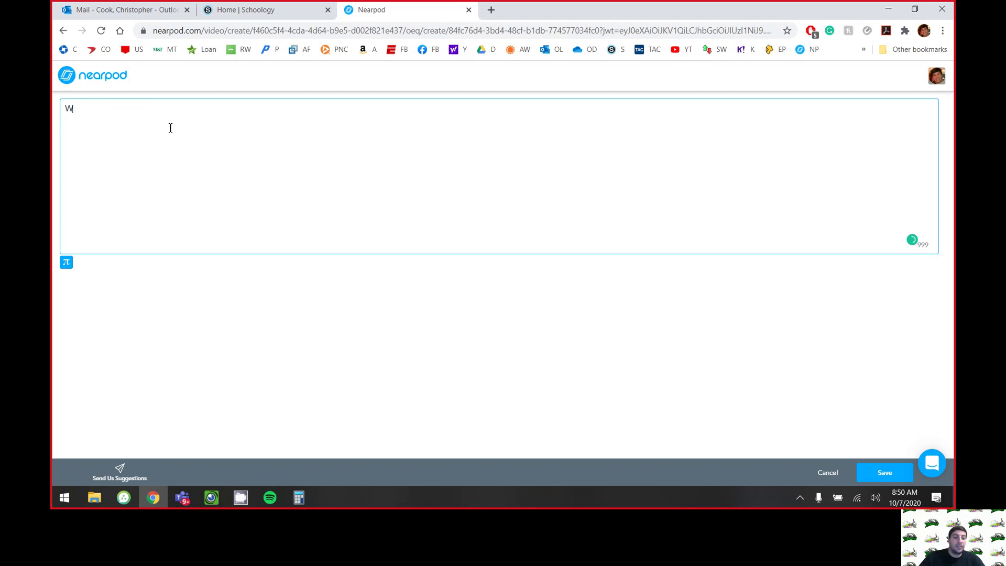
{"action": "type", "text": "hat is wate"}
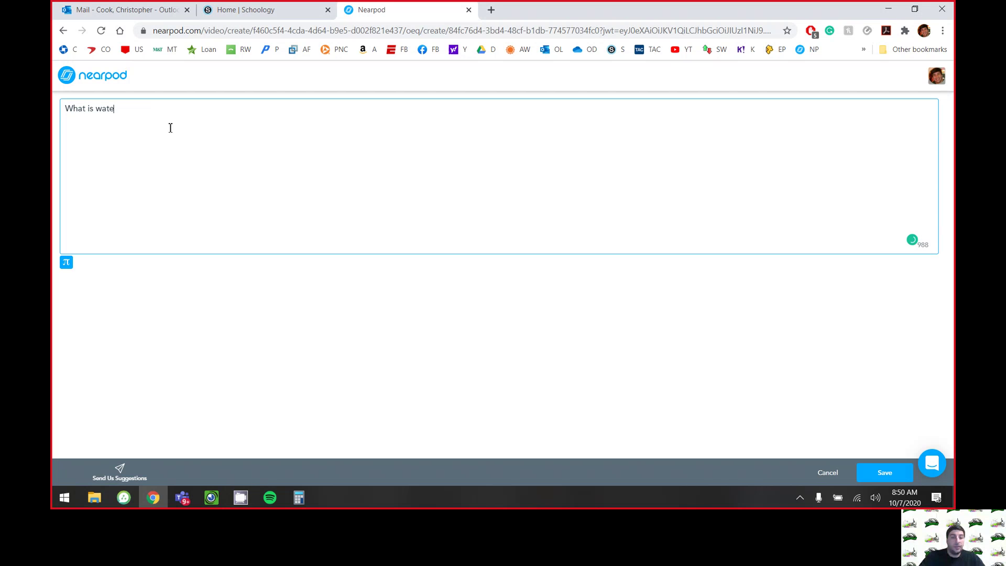
{"action": "type", "text": "r potential"}
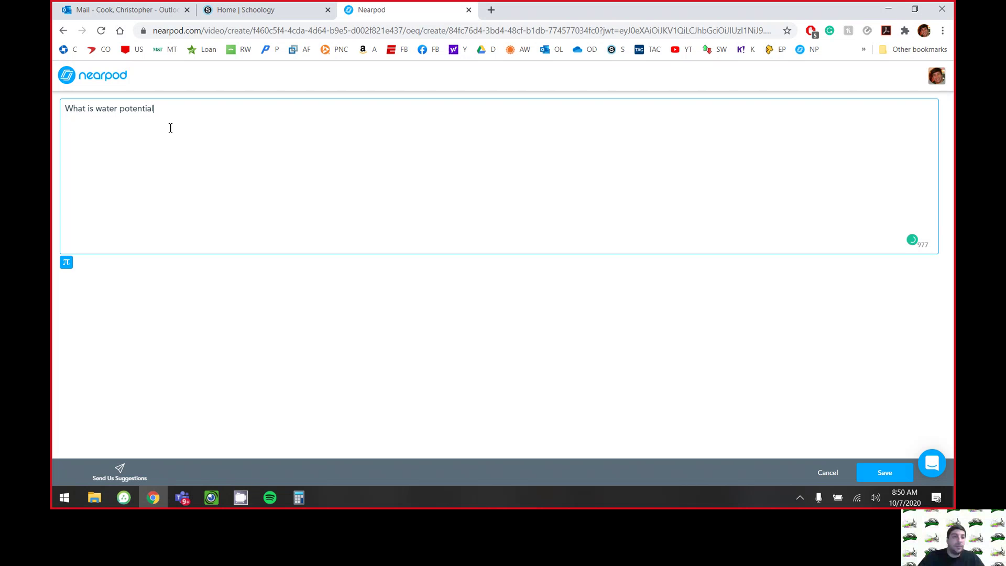
{"action": "type", "text": "?"}
{"action": "left_click", "coordinate": [891, 473]}
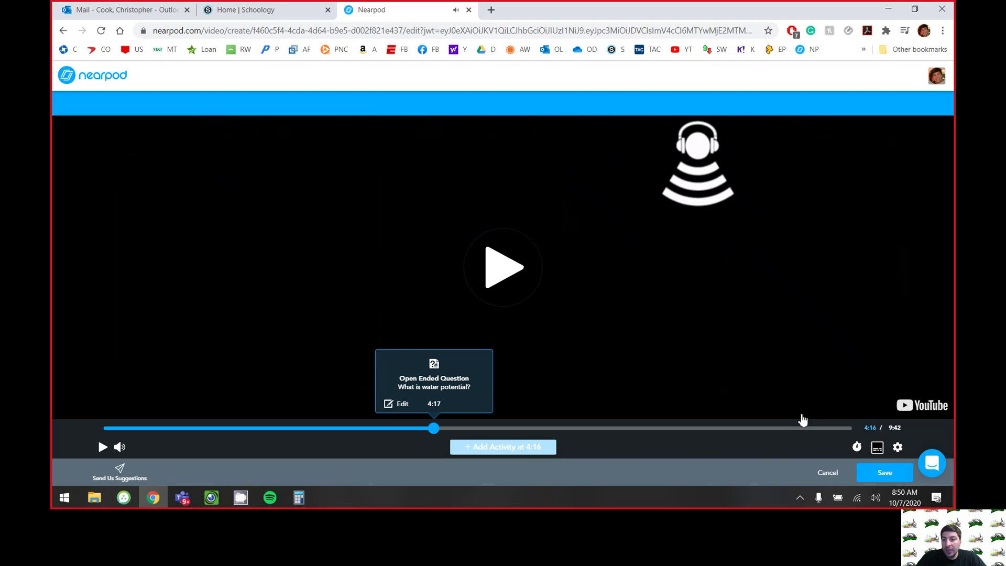
Save the interactive video into the H2O Potential lesson and select its slide, number 11.
{"action": "left_click", "coordinate": [861, 429]}
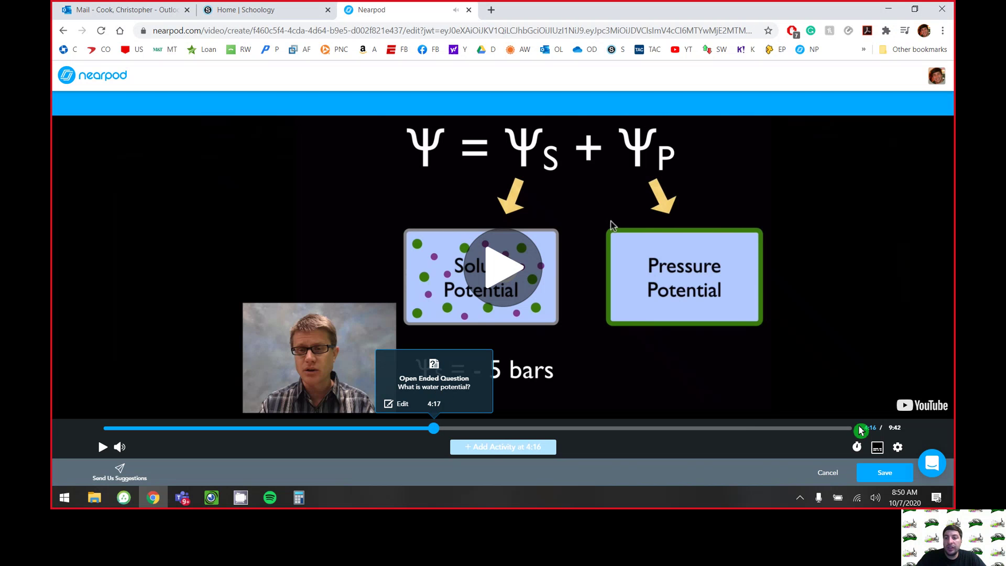
{"action": "left_click", "coordinate": [885, 474]}
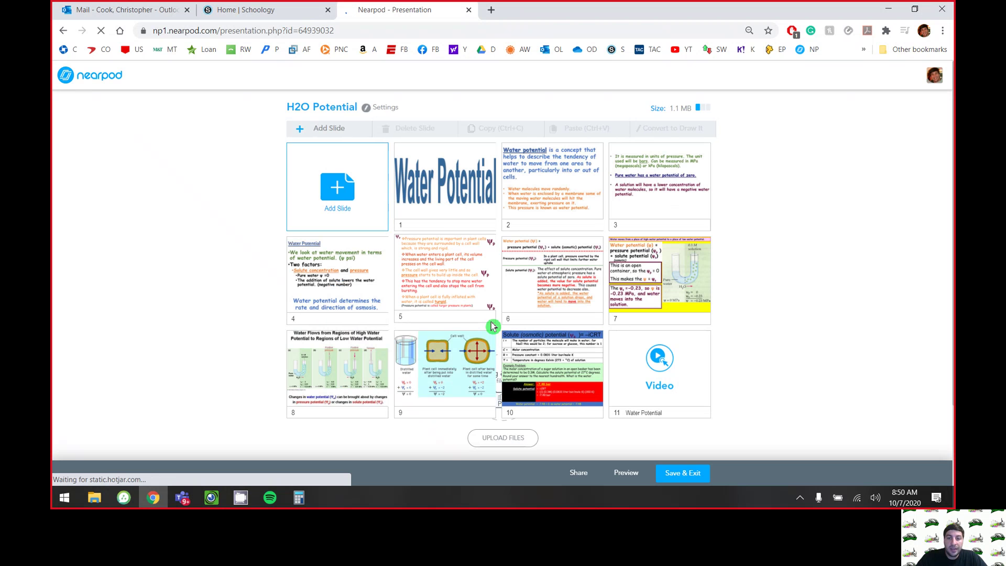
{"action": "left_click", "coordinate": [671, 381]}
{"action": "mouse_move", "coordinate": [670, 384]}
{"action": "left_mouse_down"}
{"action": "mouse_move", "coordinate": [676, 390]}
{"action": "mouse_move", "coordinate": [523, 245]}
{"action": "mouse_move", "coordinate": [615, 343]}
{"action": "mouse_move", "coordinate": [681, 380]}
{"action": "left_mouse_up"}
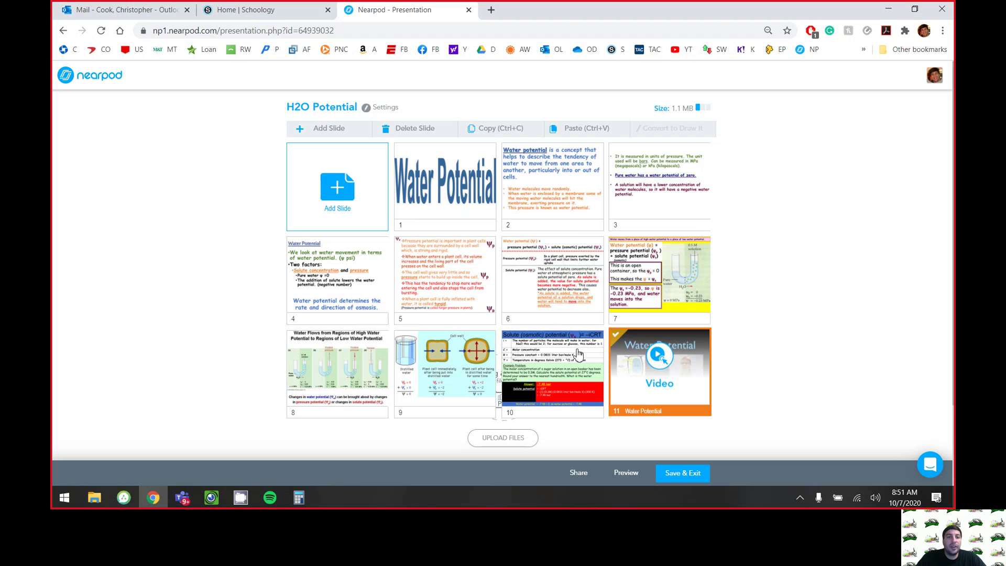
Add a Collaborate Board activity to the lesson with the topic "What do you already know about water potential?".
{"action": "left_click", "coordinate": [336, 187]}
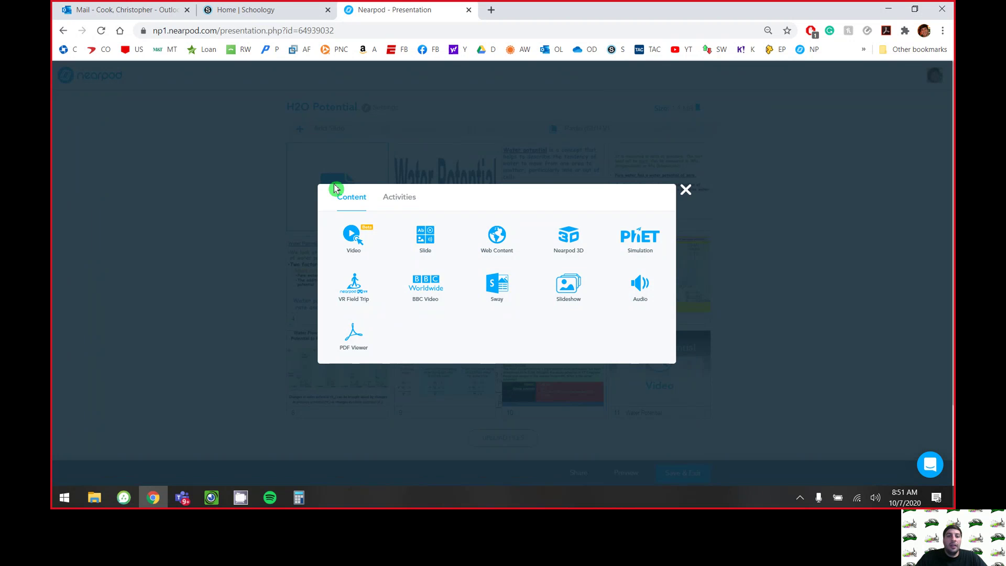
{"action": "left_click", "coordinate": [400, 200]}
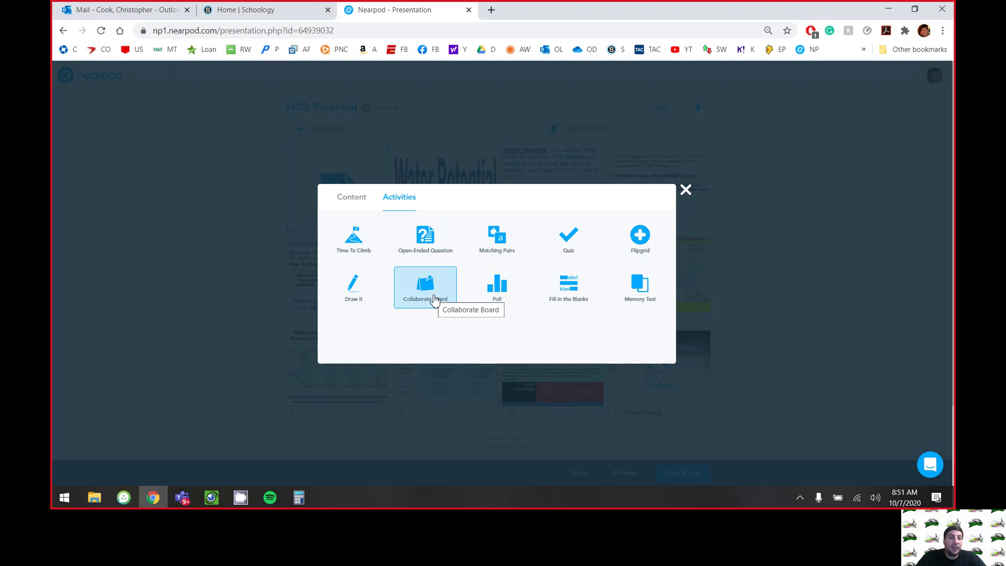
{"action": "left_click", "coordinate": [434, 300]}
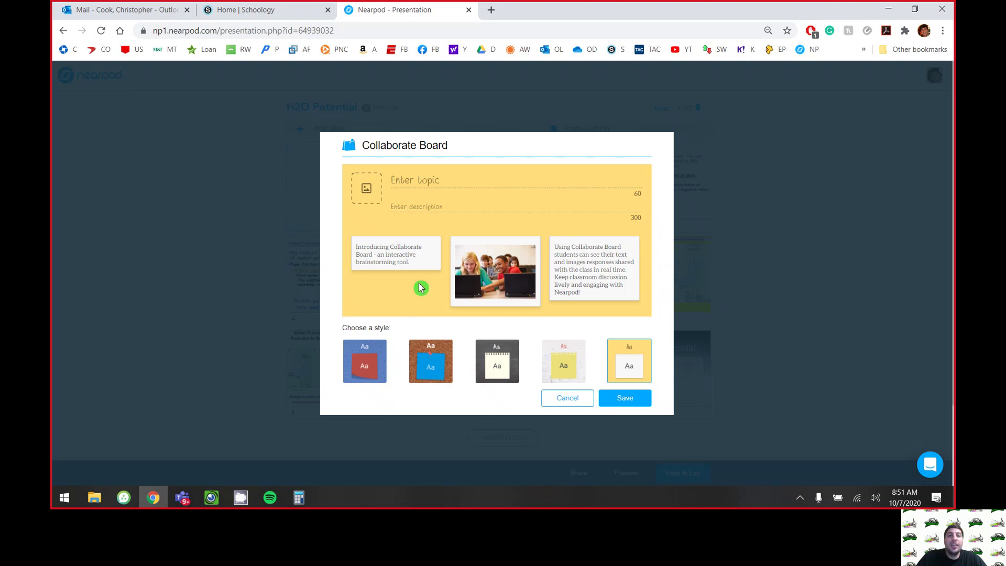
{"action": "left_click", "coordinate": [408, 184]}
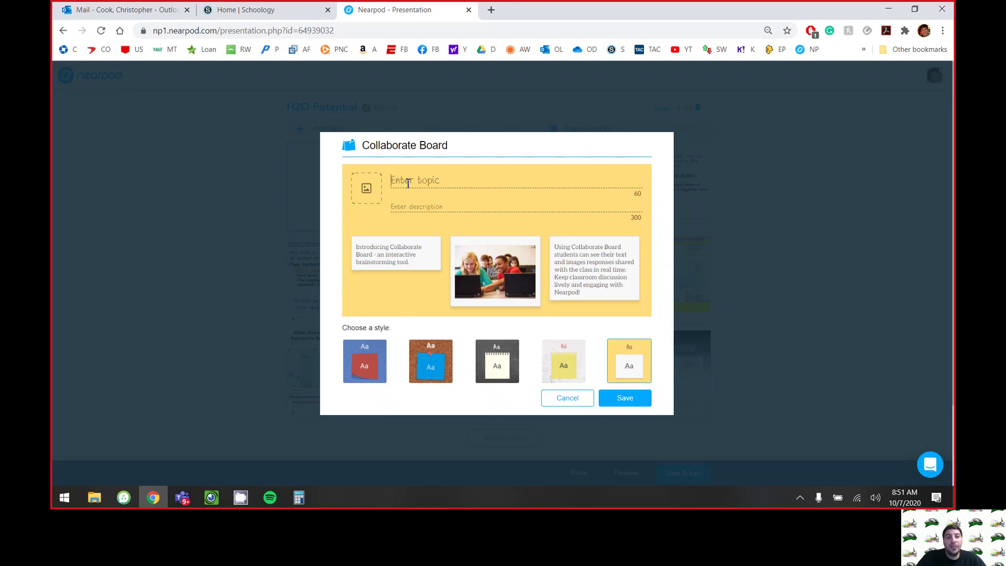
{"action": "type", "text": "What"}
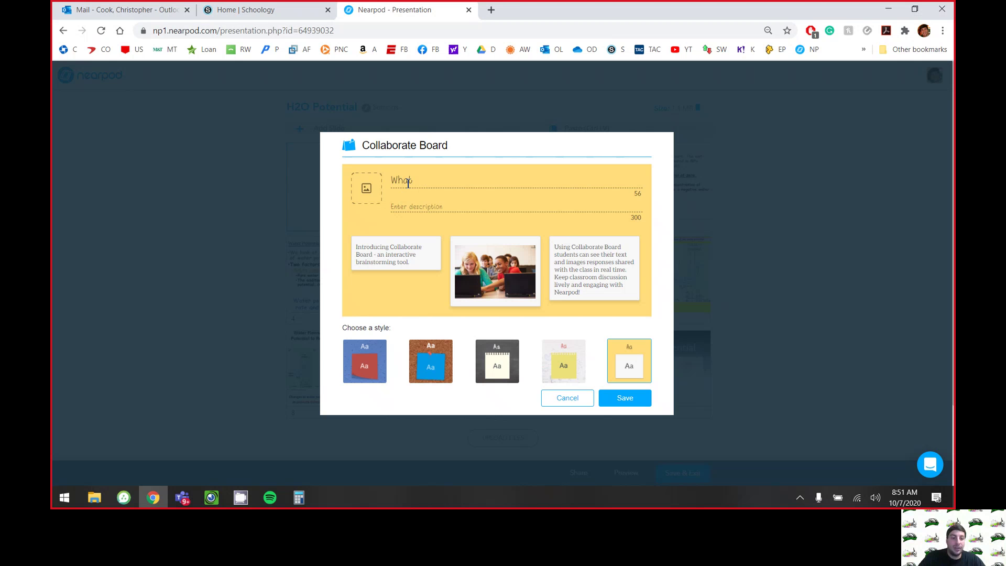
{"action": "type", "text": " i do you already kno"}
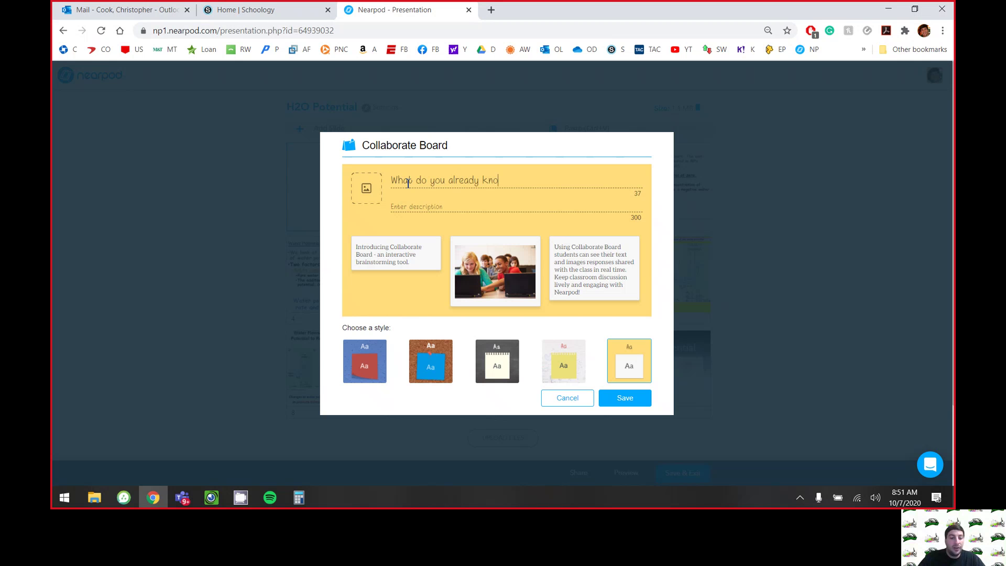
{"action": "type", "text": "w about water potential?"}
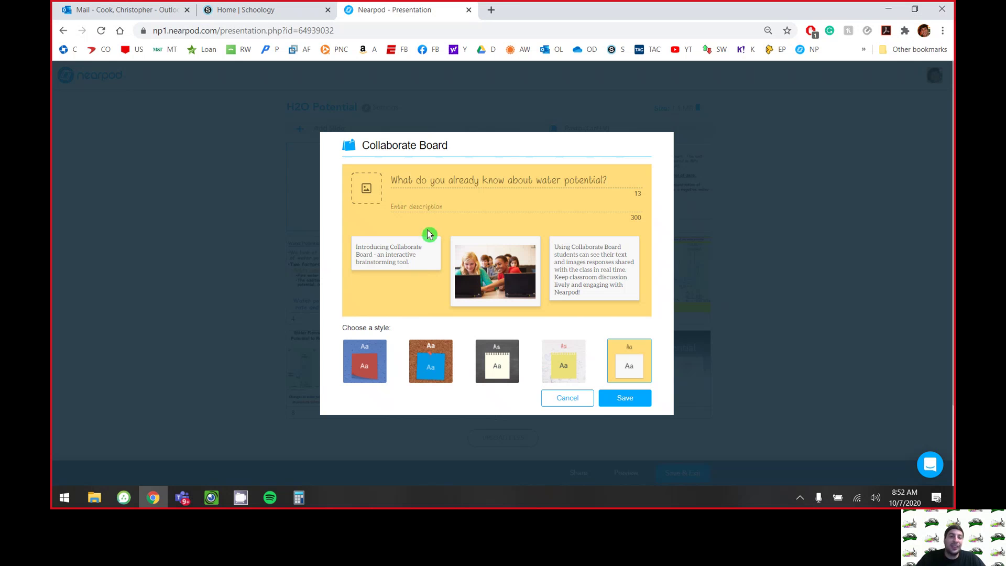
Save the Collaborate Board in the cork style with blue notes and move its slide to the first position in the lesson.
{"action": "left_click", "coordinate": [571, 371]}
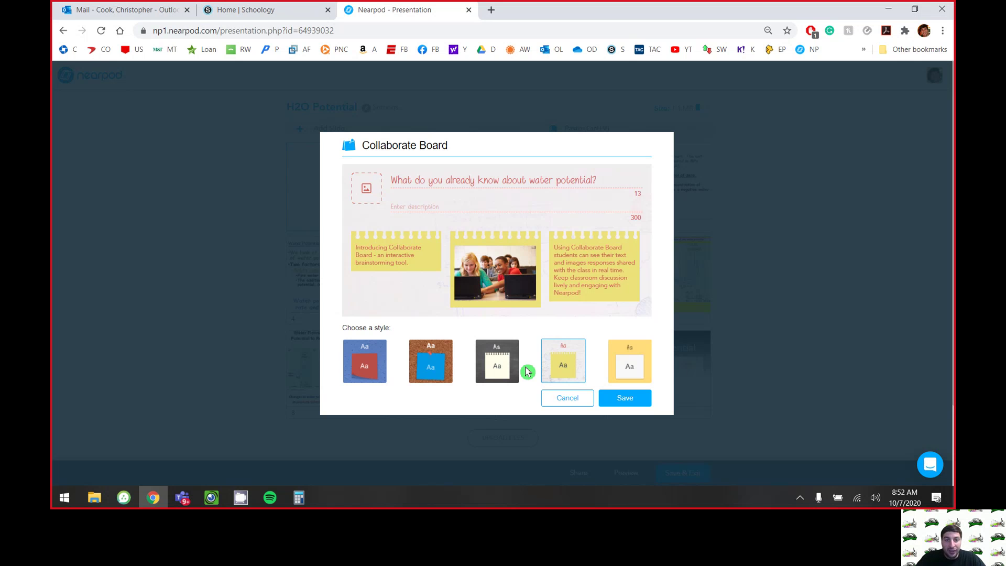
{"action": "left_click", "coordinate": [365, 361]}
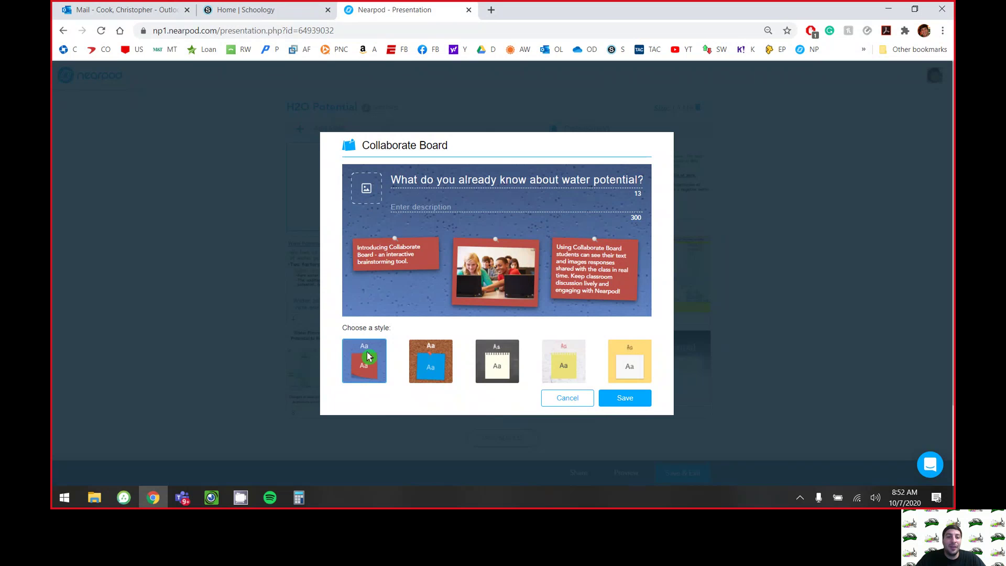
{"action": "left_click", "coordinate": [444, 365]}
{"action": "left_click", "coordinate": [632, 402]}
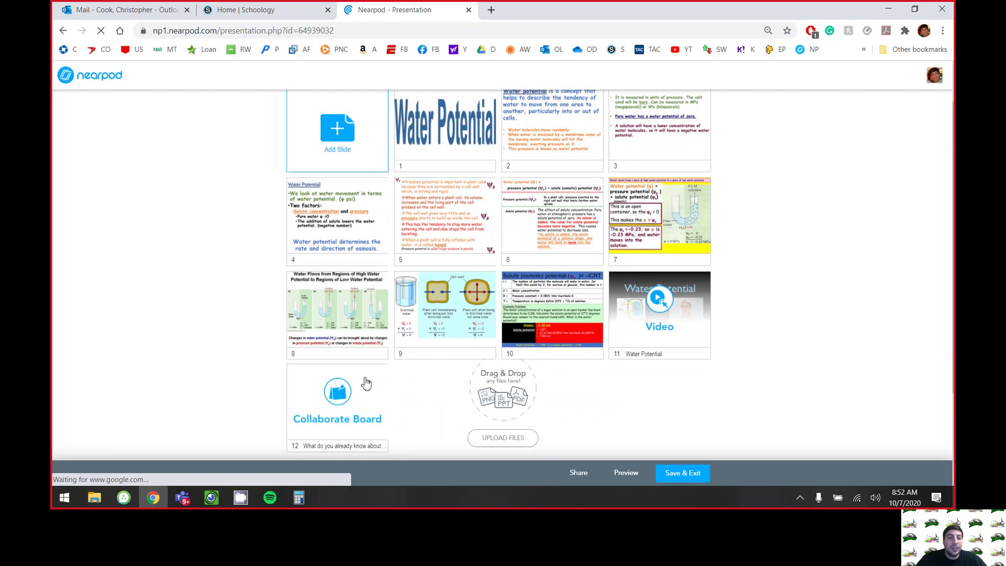
{"action": "left_click_drag", "start_coordinate": [366, 383], "coordinate": [442, 148]}
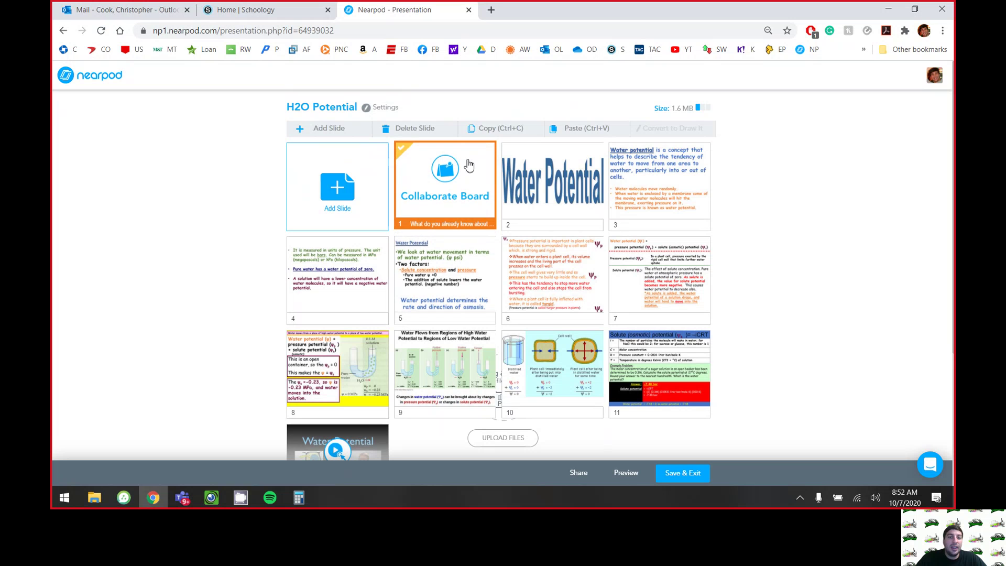
Preview the Collaborate Board as a student, posting "blah blah blah" and liking the post, and close the preview.
{"action": "left_click", "coordinate": [627, 473]}
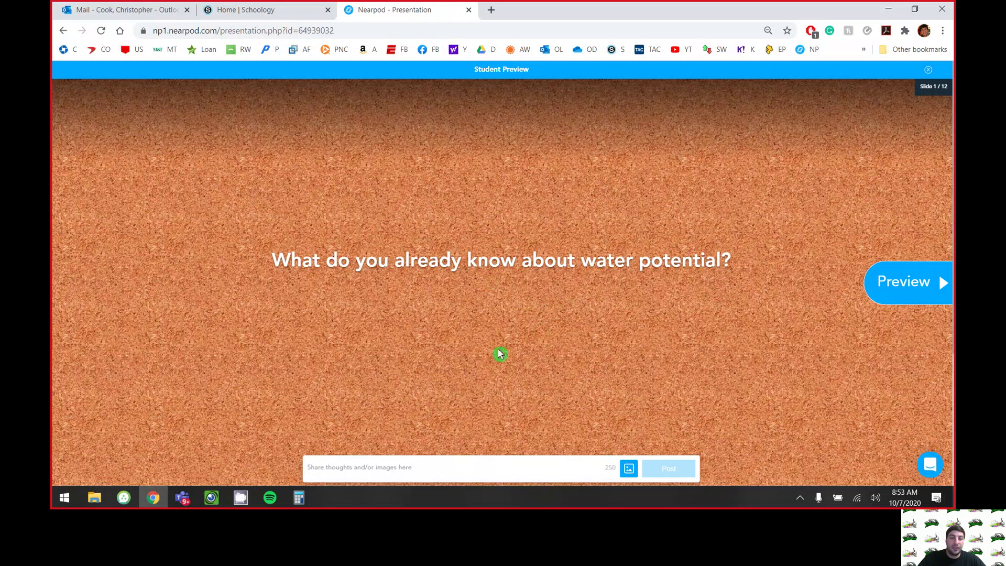
{"action": "type", "text": "b"}
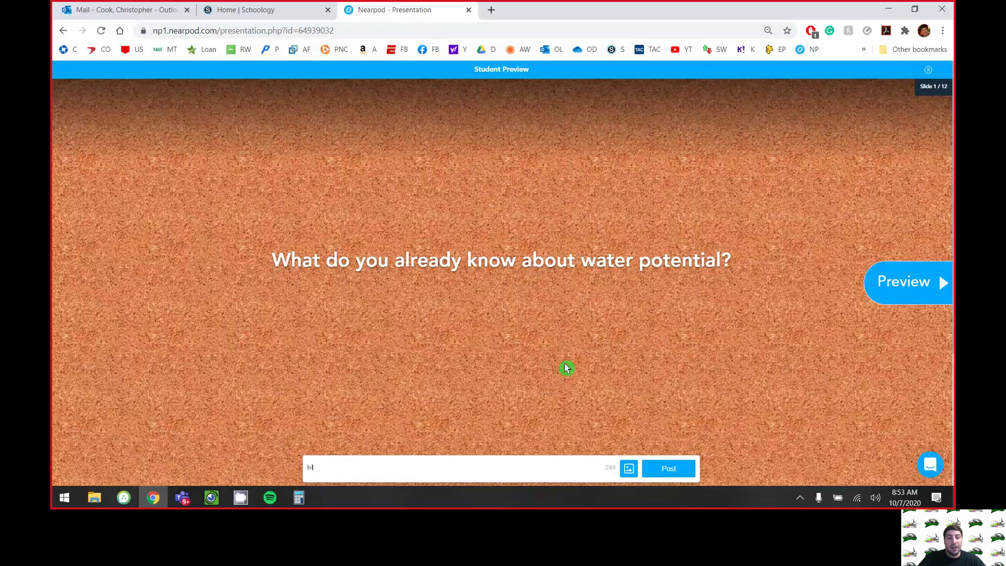
{"action": "key", "text": "BackSpace"}
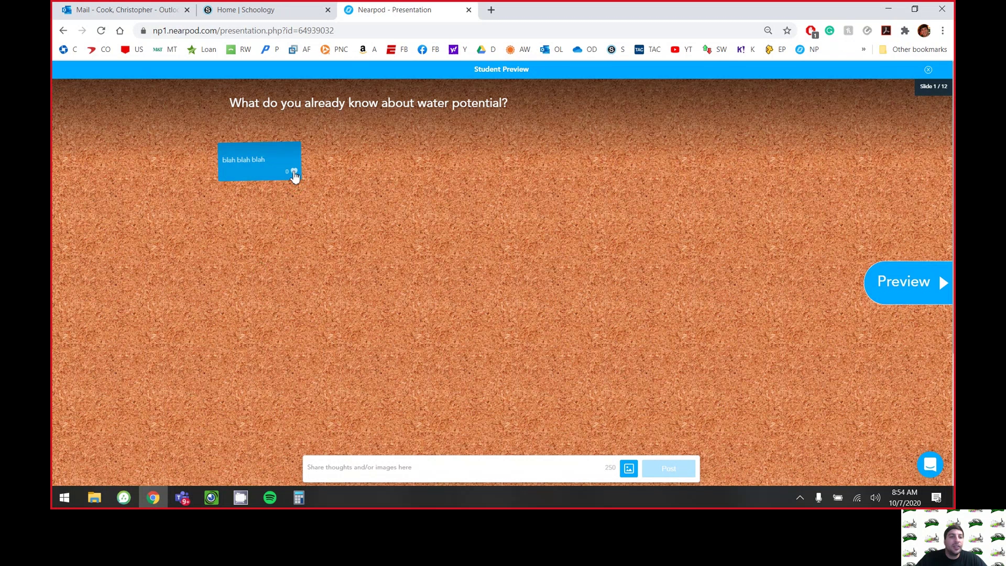
{"action": "left_click", "coordinate": [294, 173]}
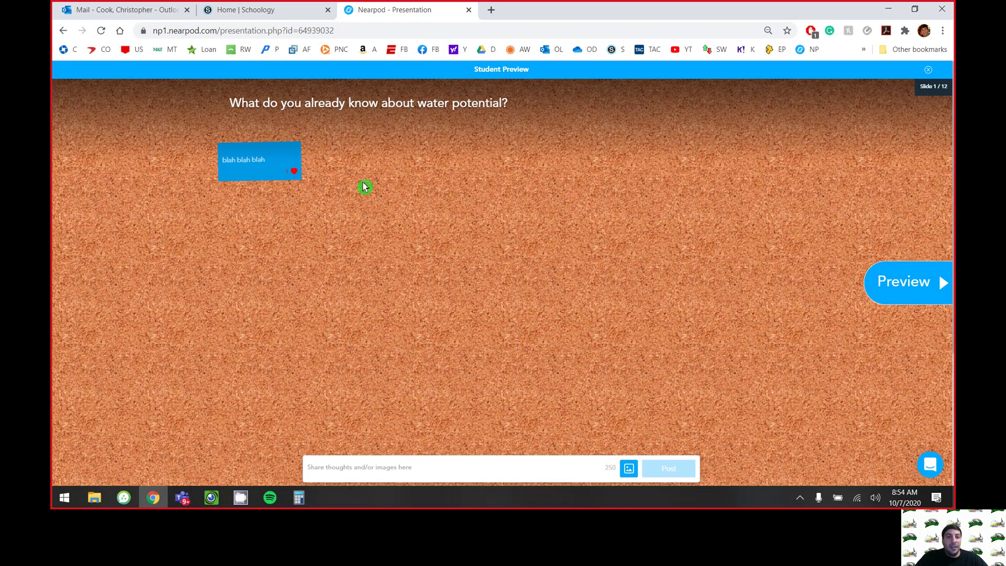
{"action": "left_click", "coordinate": [928, 70]}
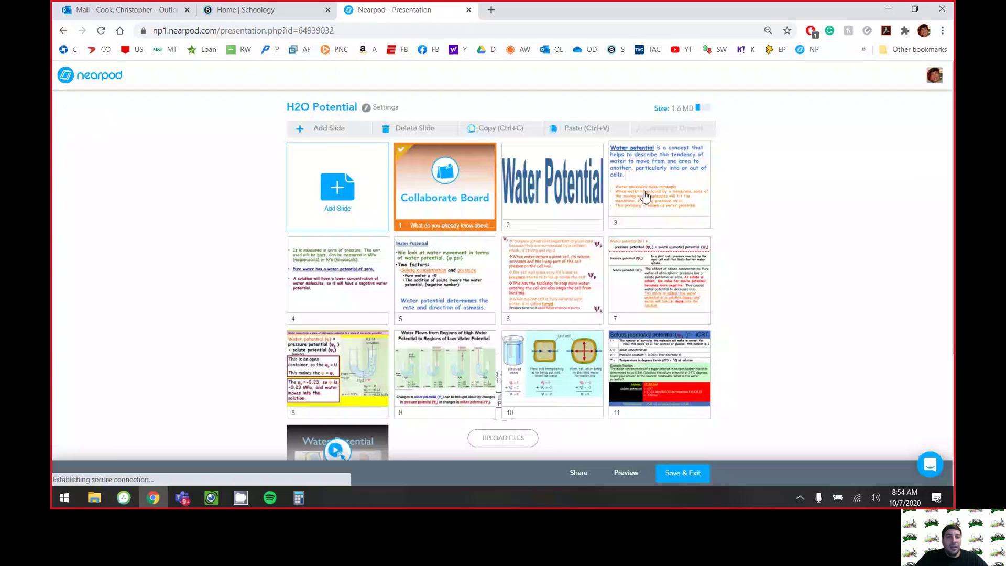
Add a Poll activity to the lesson with the question "How do you feel about what we just learned?".
{"action": "scroll", "coordinate": [871, 221], "scroll_direction": "down", "scroll_amount": 1}
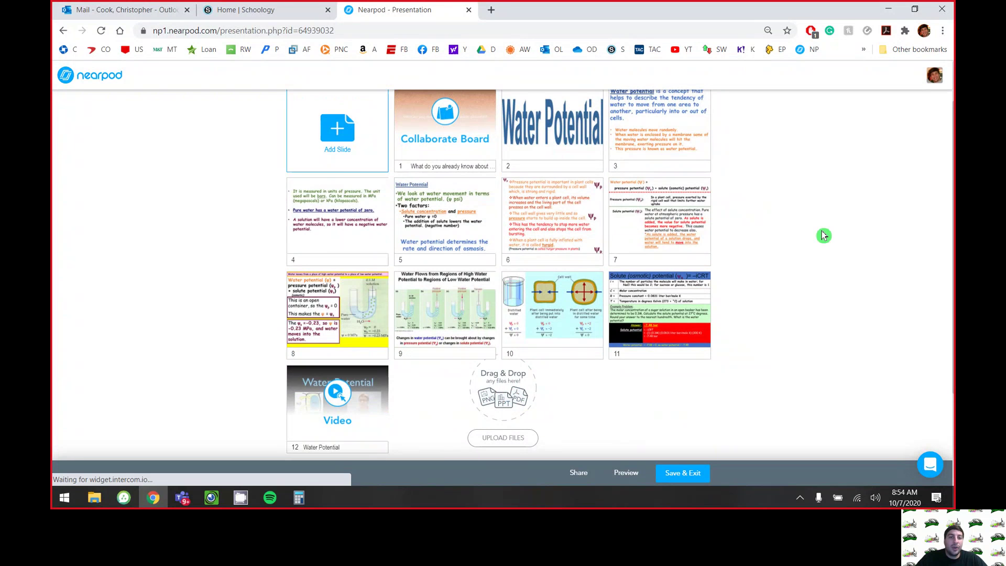
{"action": "scroll", "coordinate": [580, 218], "scroll_direction": "up", "scroll_amount": 1}
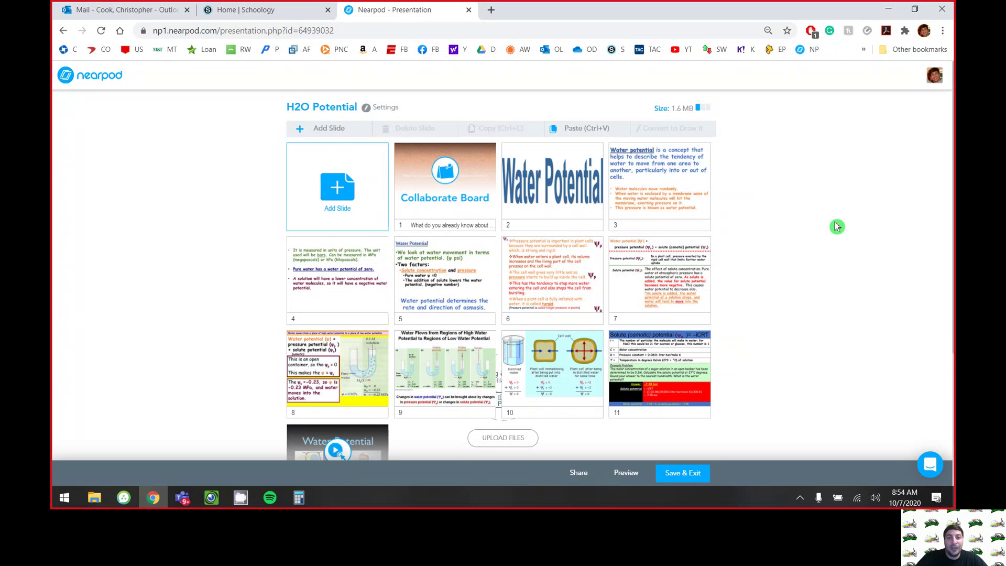
{"action": "scroll", "coordinate": [839, 220], "scroll_direction": "down", "scroll_amount": 1}
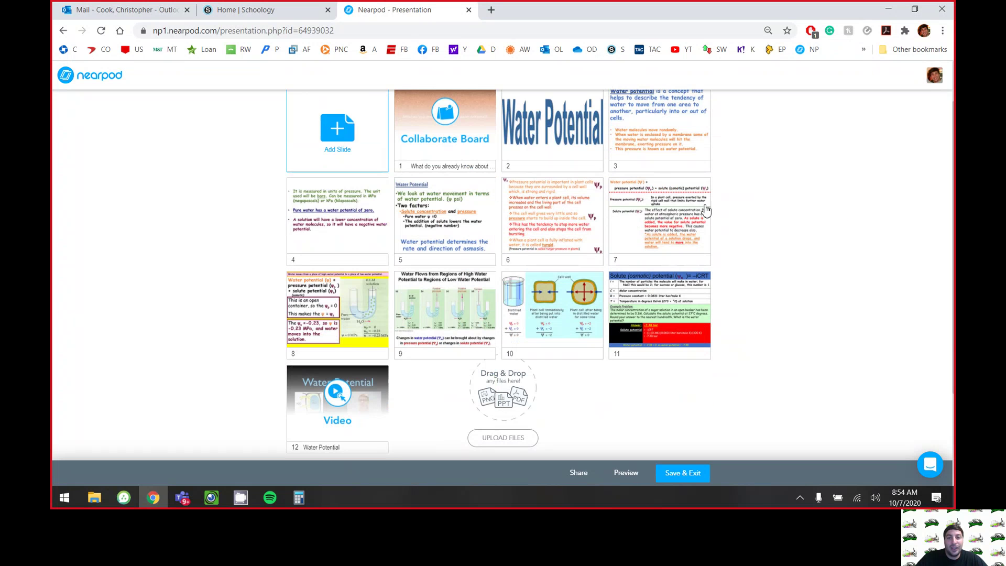
{"action": "left_click", "coordinate": [347, 141]}
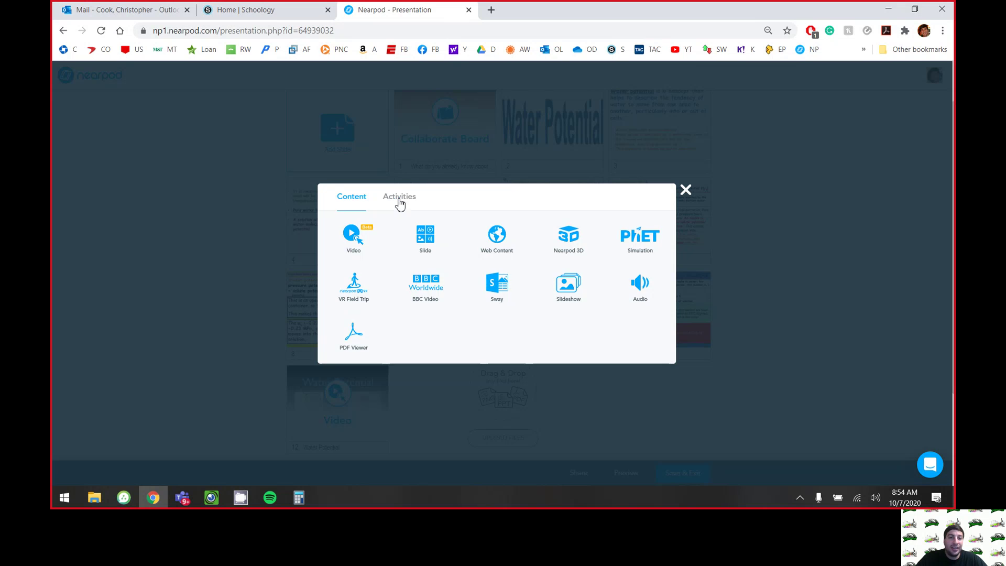
{"action": "left_click", "coordinate": [400, 201]}
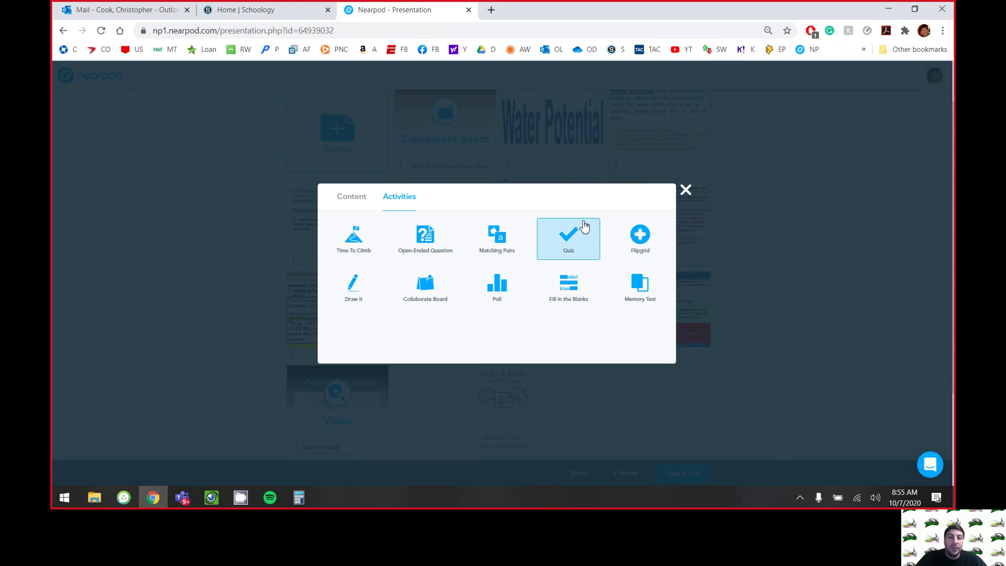
{"action": "left_click", "coordinate": [517, 294]}
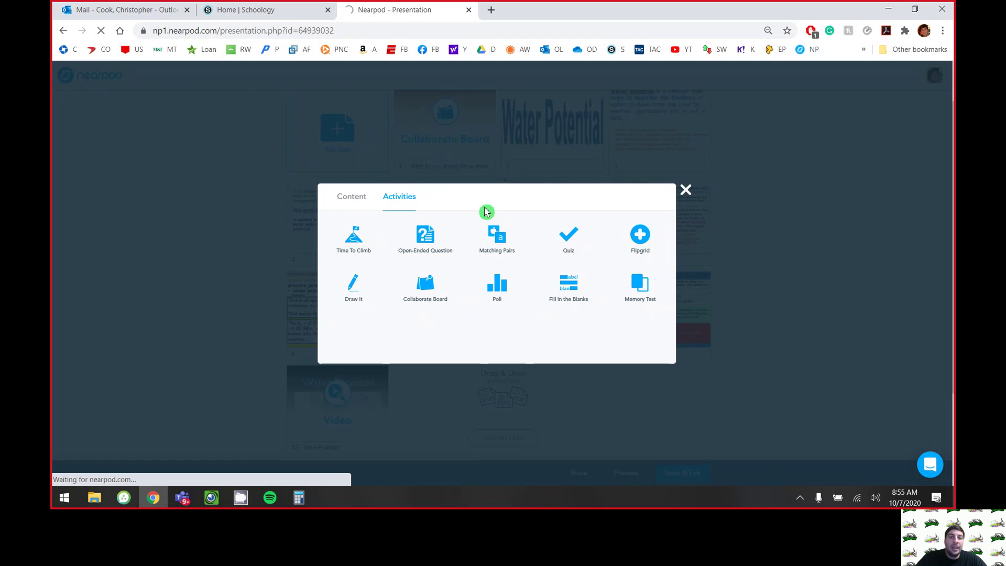
{"action": "left_click", "coordinate": [506, 292]}
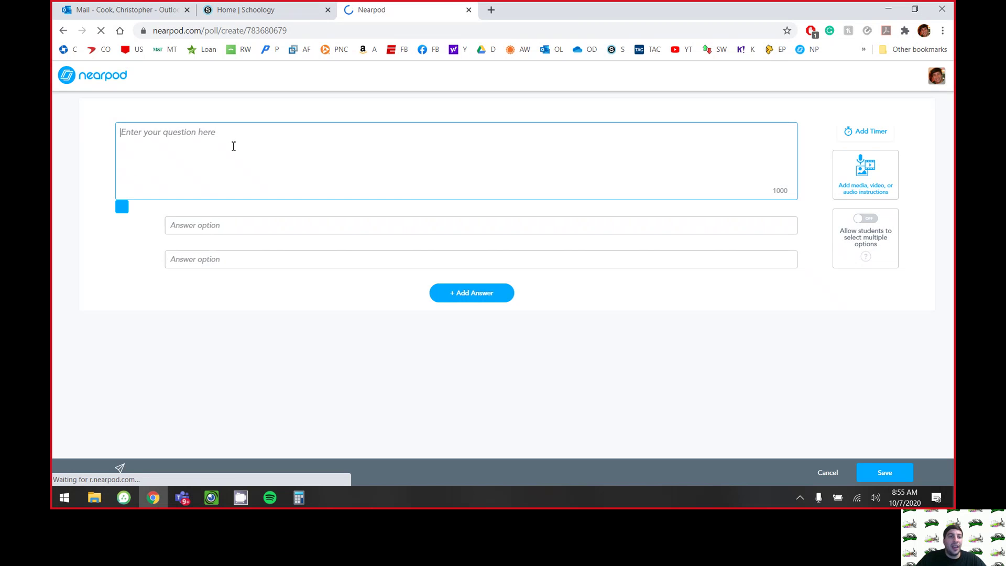
{"action": "type", "text": "How "}
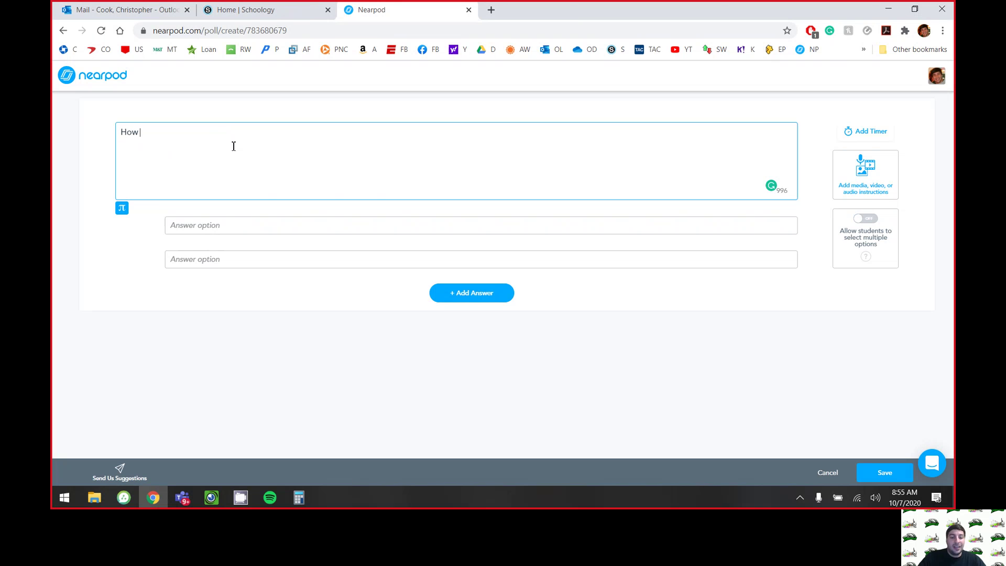
{"action": "type", "text": "do you feel about what "}
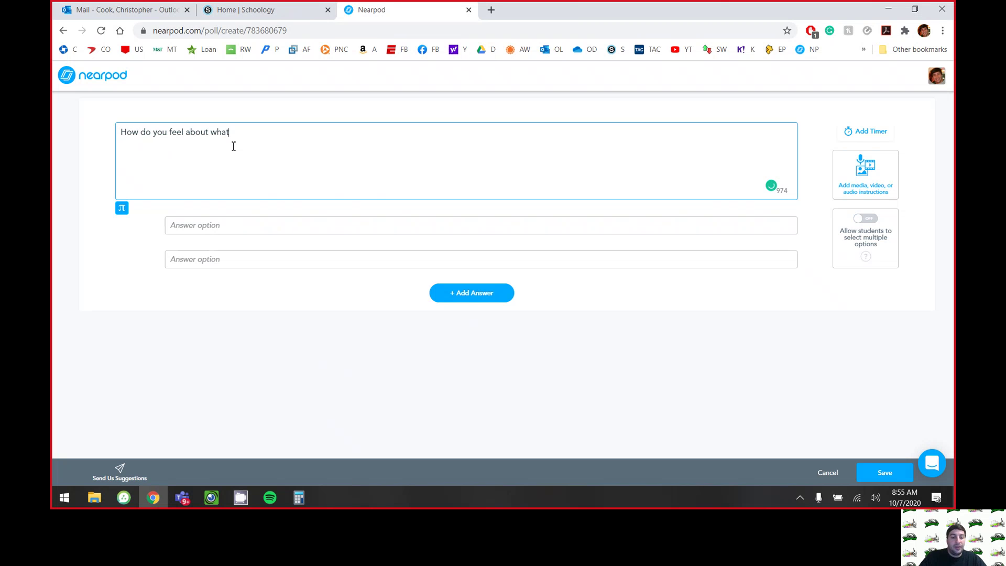
{"action": "type", "text": "we just learned?"}
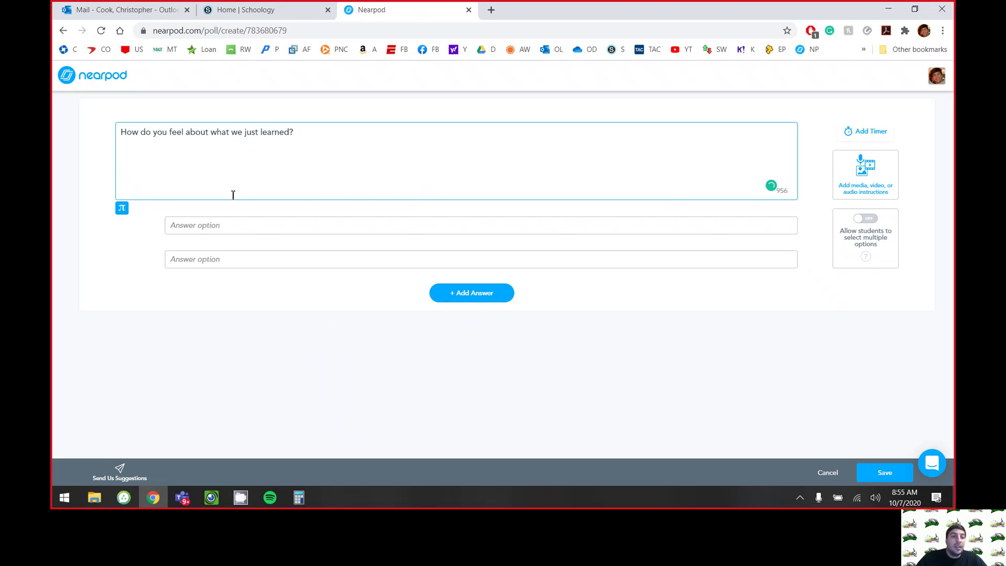
Give the poll the answer options "good", "eh" and "bad", and save it to the lesson.
{"action": "left_click", "coordinate": [228, 226]}
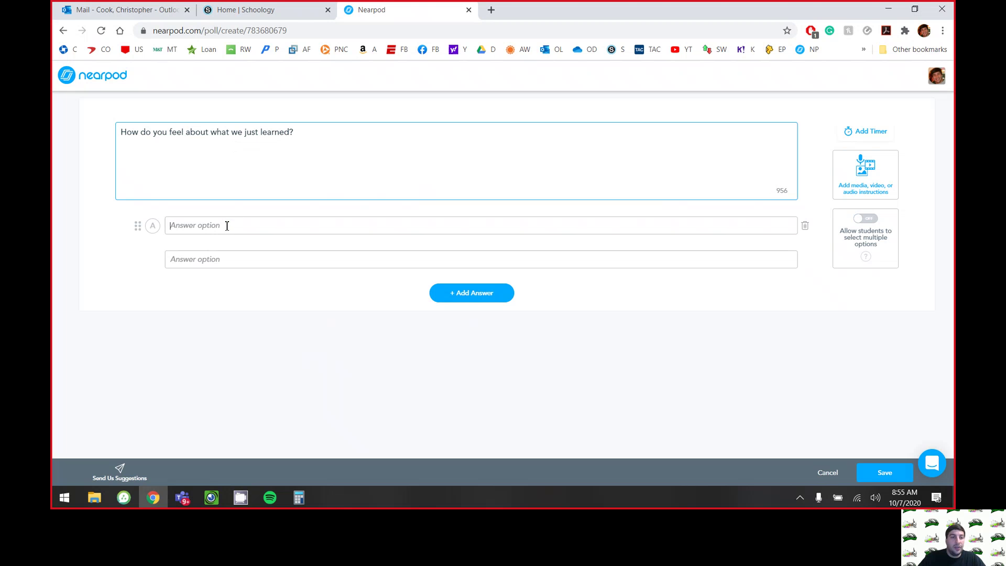
{"action": "type", "text": "good"}
{"action": "left_click", "coordinate": [234, 263]}
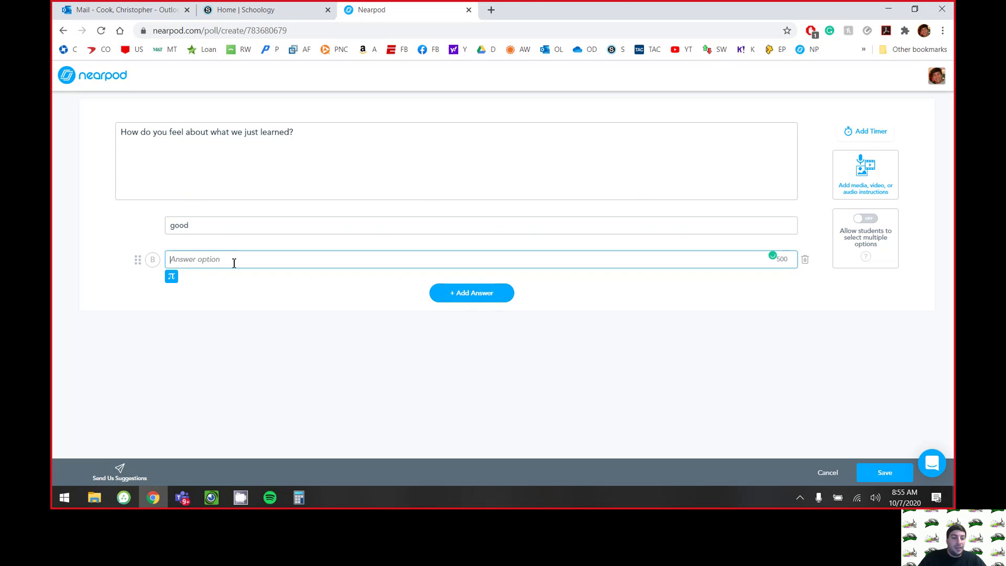
{"action": "type", "text": "eh"}
{"action": "left_click", "coordinate": [476, 295]}
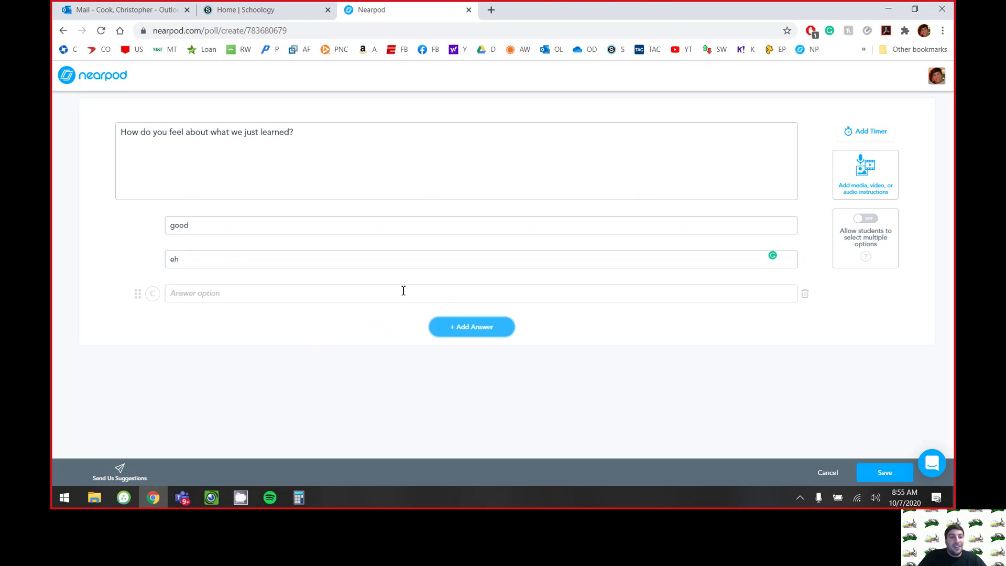
{"action": "left_click", "coordinate": [284, 290]}
{"action": "type", "text": "bad"}
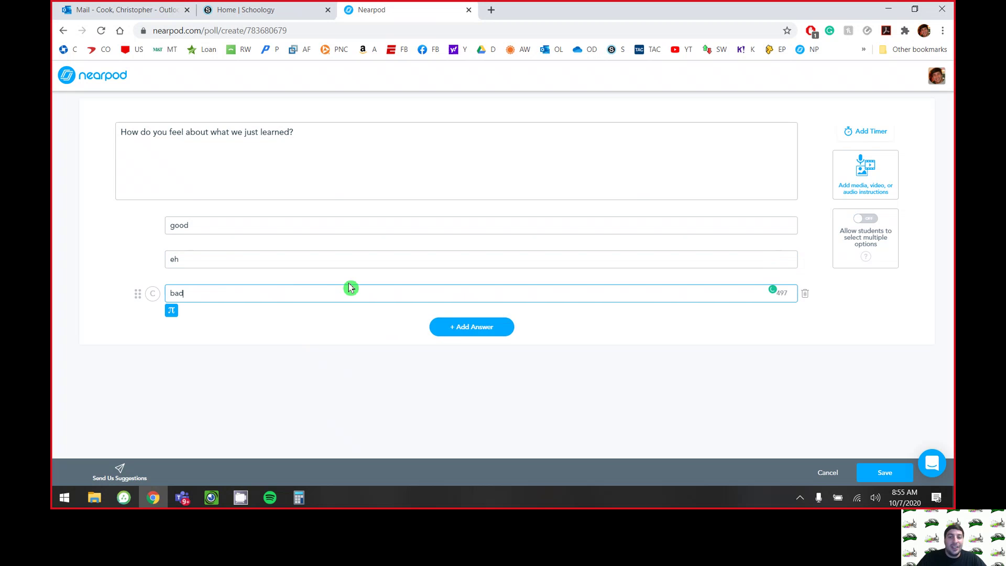
{"action": "left_click", "coordinate": [890, 474]}
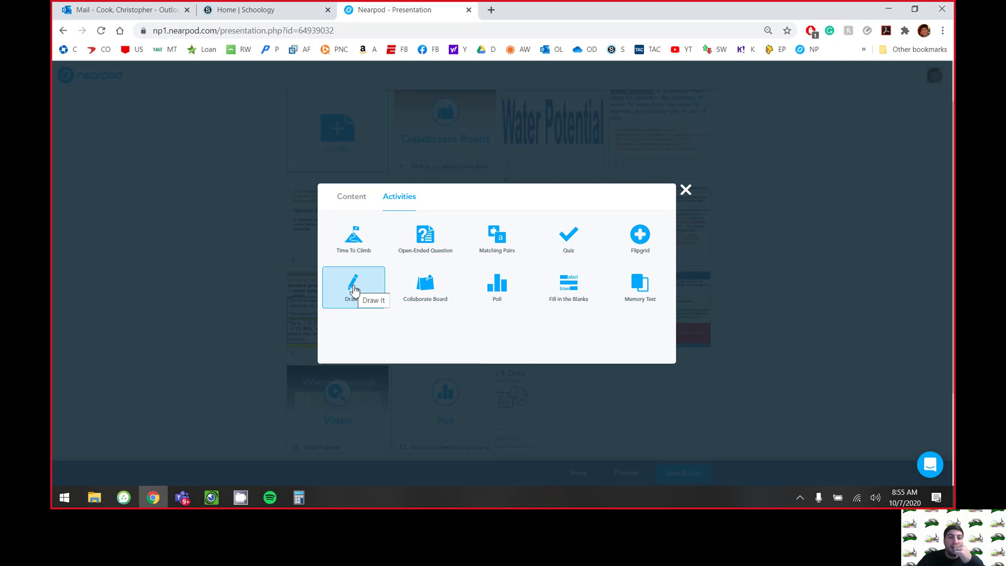
Create a Draw It activity and enter "what 2 +2 =?" as its instructions.
{"action": "left_click", "coordinate": [355, 292]}
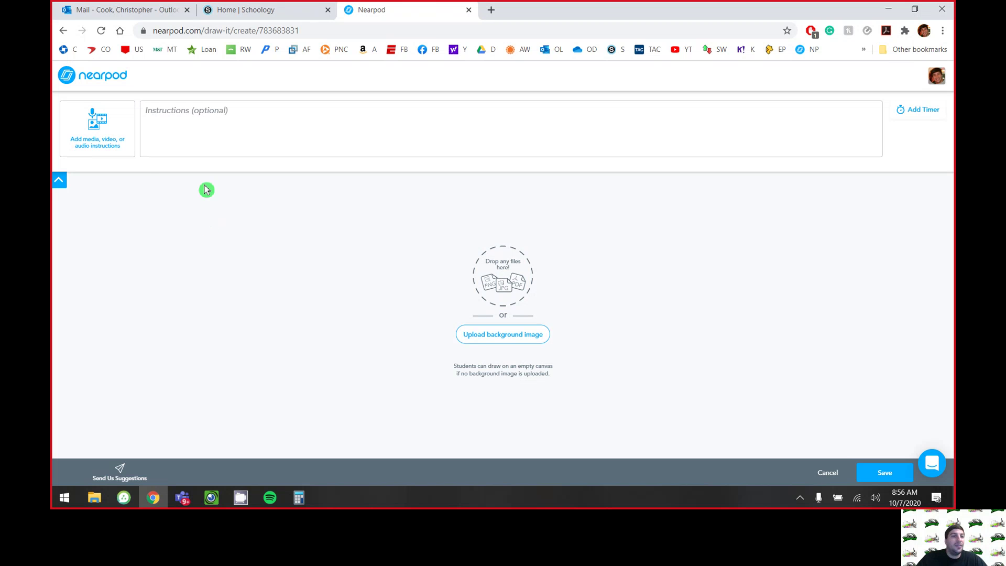
{"action": "left_click", "coordinate": [199, 117]}
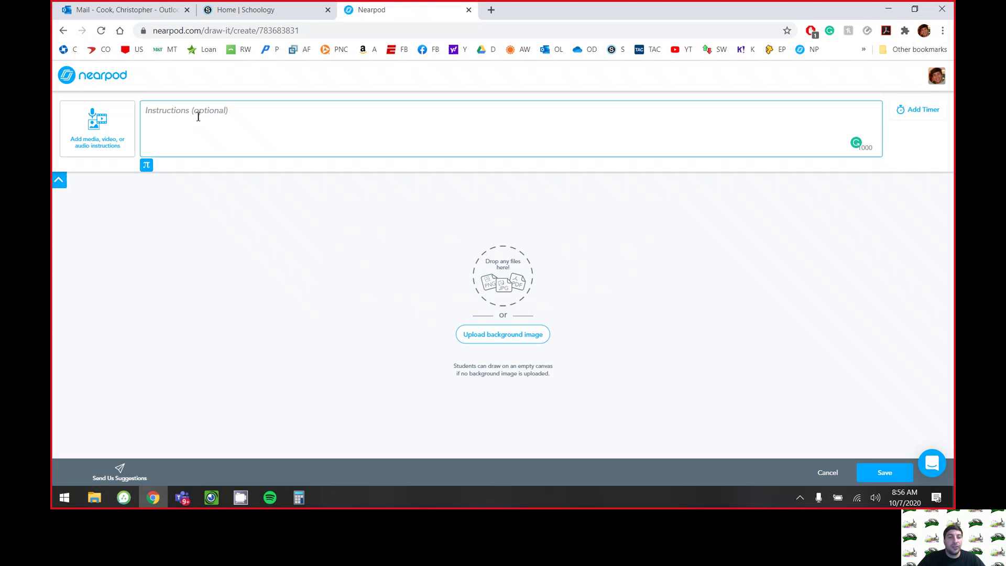
{"action": "type", "text": "what 2 +2 ="}
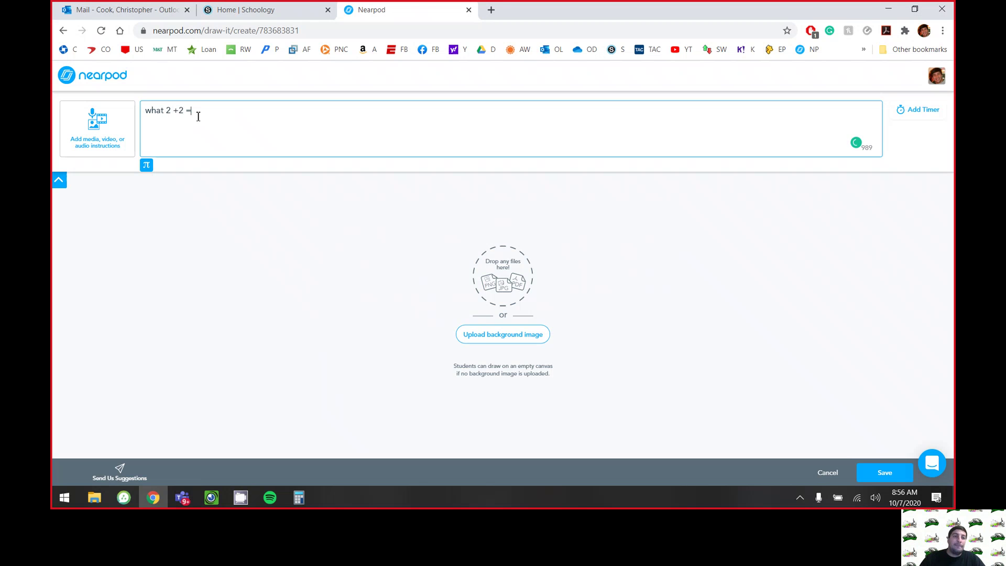
{"action": "type", "text": "?"}
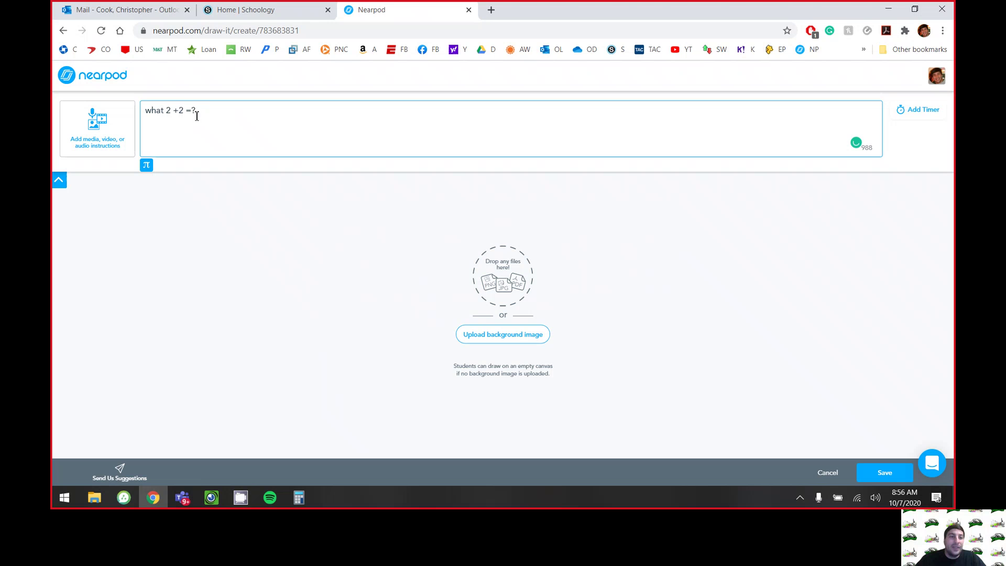
Correct the Draw It instructions to "what is 2 +2 =?", save the activity, and place it as slide 6 of the lesson.
{"action": "type", "text": "is"}
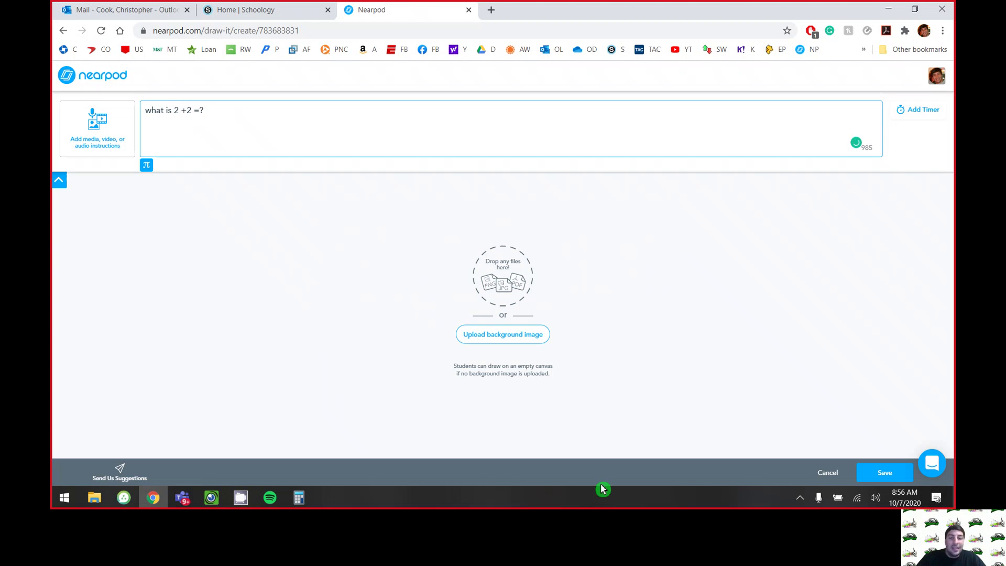
{"action": "left_click", "coordinate": [880, 472]}
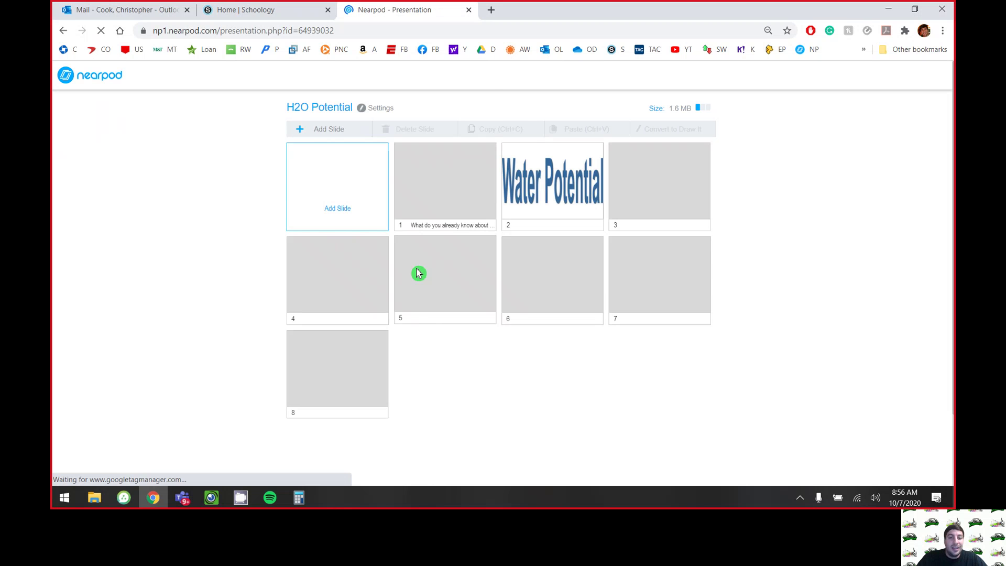
{"action": "left_click_drag", "start_coordinate": [550, 398], "coordinate": [524, 262]}
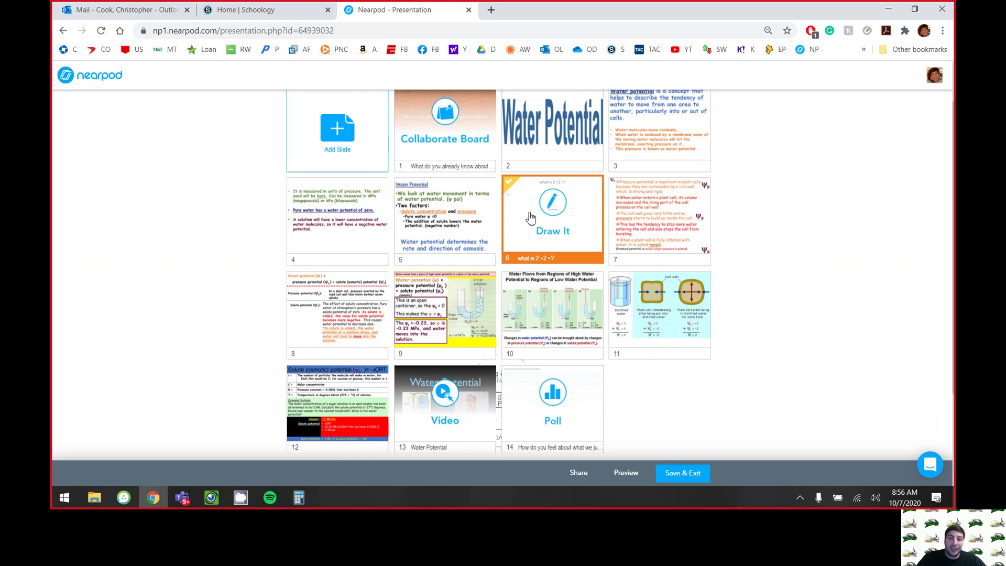
Preview the Draw It slide as a student and handwrite the sum 2 + 2 with its answer 4 on the canvas.
{"action": "left_click", "coordinate": [627, 477]}
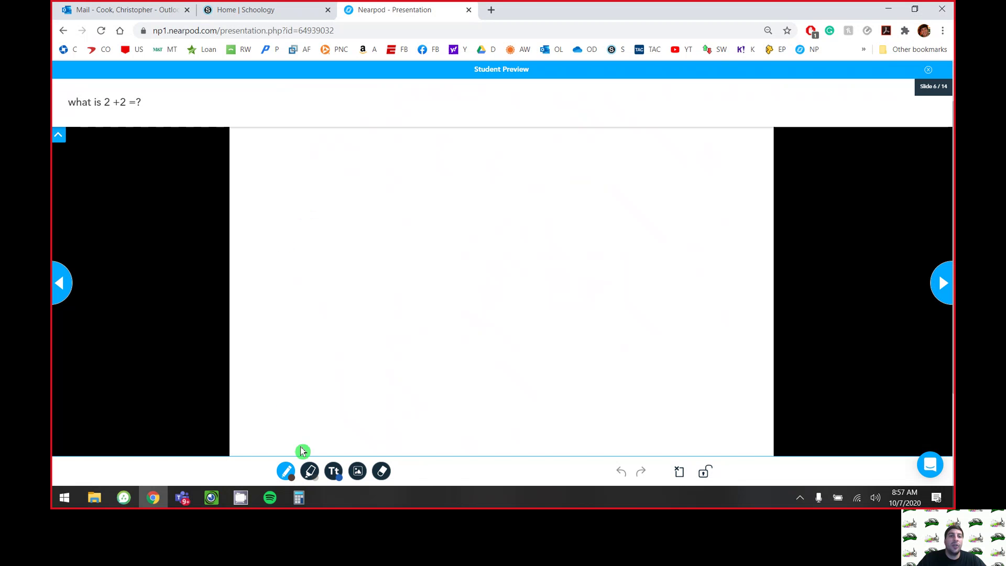
{"action": "left_click", "coordinate": [286, 472]}
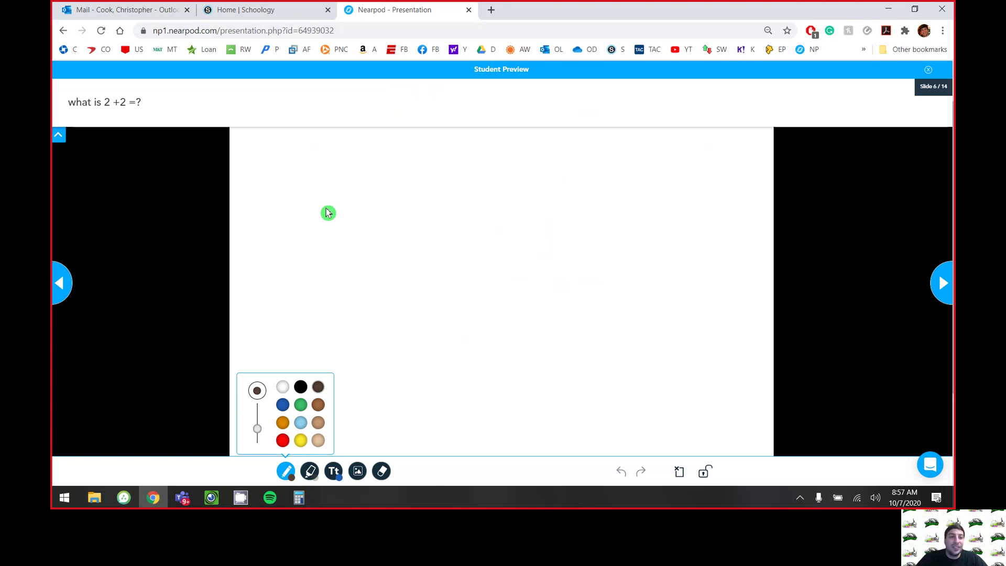
{"action": "mouse_move", "coordinate": [305, 170]}
{"action": "left_mouse_down"}
{"action": "mouse_move", "coordinate": [365, 196]}
{"action": "mouse_move", "coordinate": [315, 203]}
{"action": "mouse_move", "coordinate": [372, 204]}
{"action": "mouse_move", "coordinate": [386, 215]}
{"action": "left_mouse_up"}
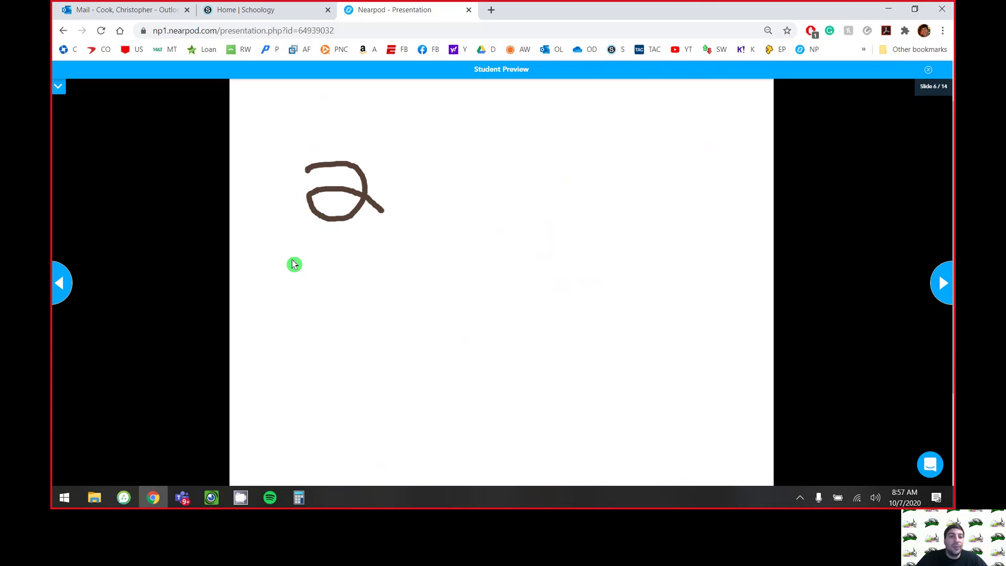
{"action": "mouse_move", "coordinate": [288, 259]}
{"action": "left_mouse_down"}
{"action": "mouse_move", "coordinate": [329, 254]}
{"action": "mouse_move", "coordinate": [311, 271]}
{"action": "left_mouse_up"}
{"action": "mouse_move", "coordinate": [330, 241]}
{"action": "left_mouse_down"}
{"action": "mouse_move", "coordinate": [366, 288]}
{"action": "mouse_move", "coordinate": [357, 265]}
{"action": "mouse_move", "coordinate": [400, 273]}
{"action": "left_mouse_up"}
{"action": "left_click_drag", "start_coordinate": [301, 307], "coordinate": [453, 295]}
{"action": "mouse_move", "coordinate": [347, 313]}
{"action": "left_mouse_down"}
{"action": "mouse_move", "coordinate": [364, 351]}
{"action": "mouse_move", "coordinate": [392, 347]}
{"action": "left_mouse_up"}
{"action": "left_click_drag", "start_coordinate": [378, 305], "coordinate": [401, 396]}
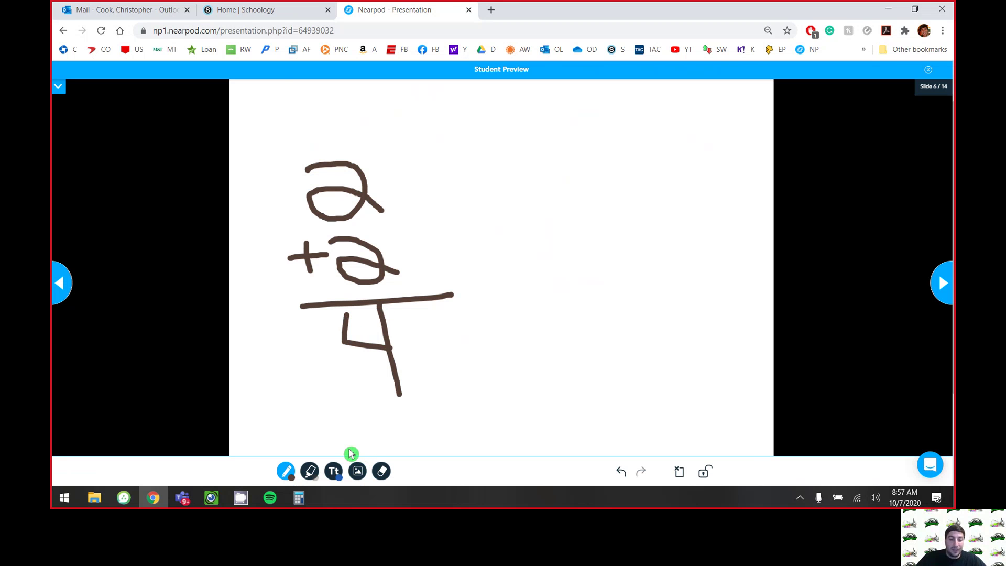
Set the pen to a medium thickness and green, and scribble a light orange highlighter stroke across the handwritten sum.
{"action": "left_click", "coordinate": [286, 474]}
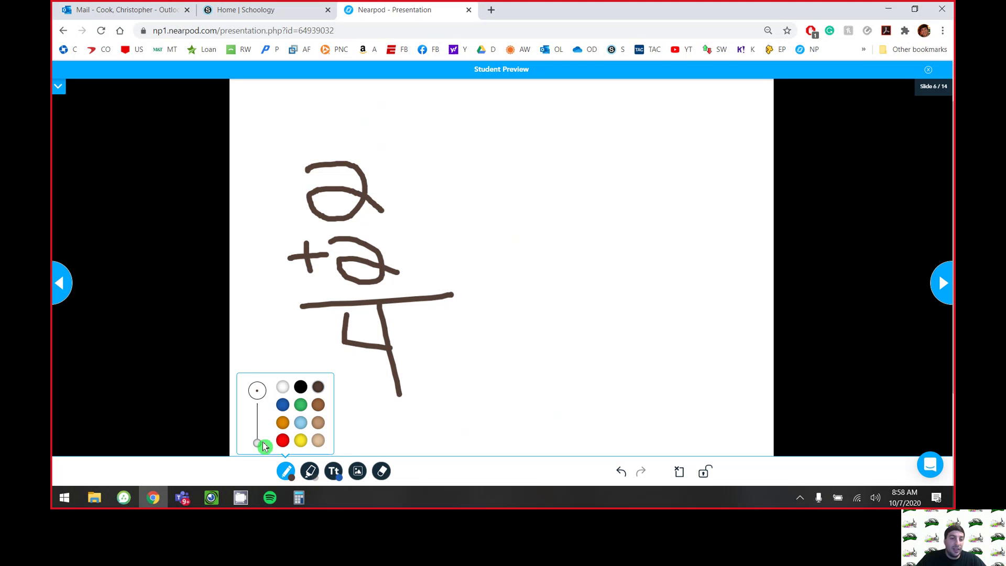
{"action": "left_click_drag", "start_coordinate": [263, 441], "coordinate": [263, 426]}
{"action": "left_click", "coordinate": [301, 424]}
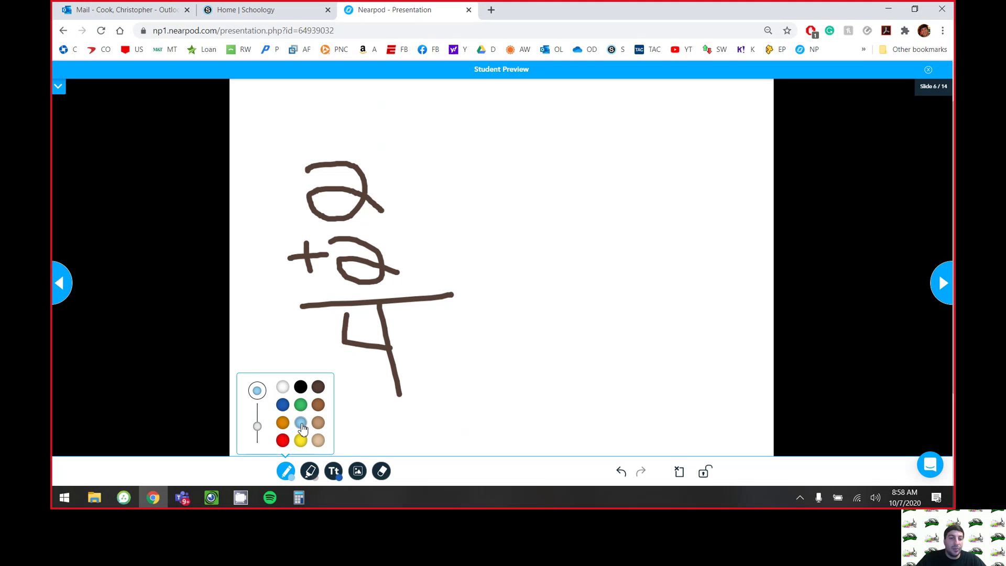
{"action": "left_click", "coordinate": [300, 404]}
{"action": "left_click", "coordinate": [310, 472]}
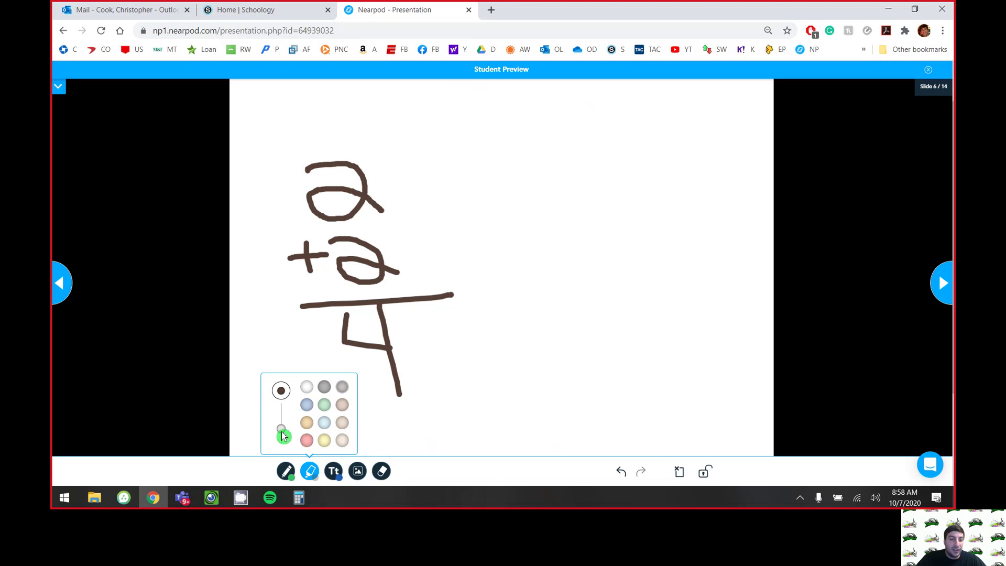
{"action": "mouse_move", "coordinate": [417, 180]}
{"action": "left_mouse_down"}
{"action": "mouse_move", "coordinate": [521, 191]}
{"action": "mouse_move", "coordinate": [514, 238]}
{"action": "mouse_move", "coordinate": [361, 265]}
{"action": "mouse_move", "coordinate": [381, 266]}
{"action": "mouse_move", "coordinate": [359, 298]}
{"action": "mouse_move", "coordinate": [404, 304]}
{"action": "left_mouse_up"}
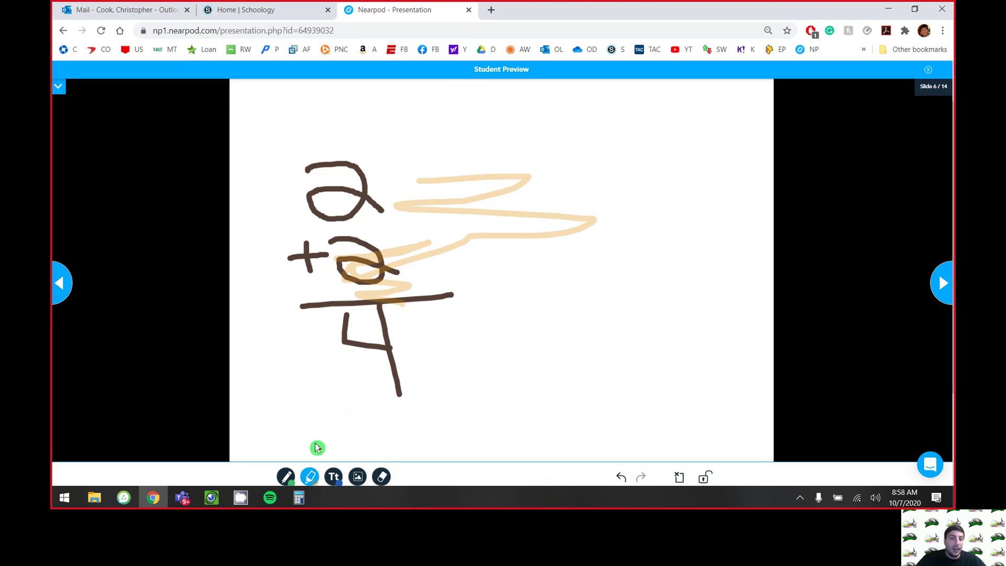
Add enlarged text reading "2+2=4" to the canvas and move it above and to the right of the handwritten sum.
{"action": "left_click", "coordinate": [333, 470]}
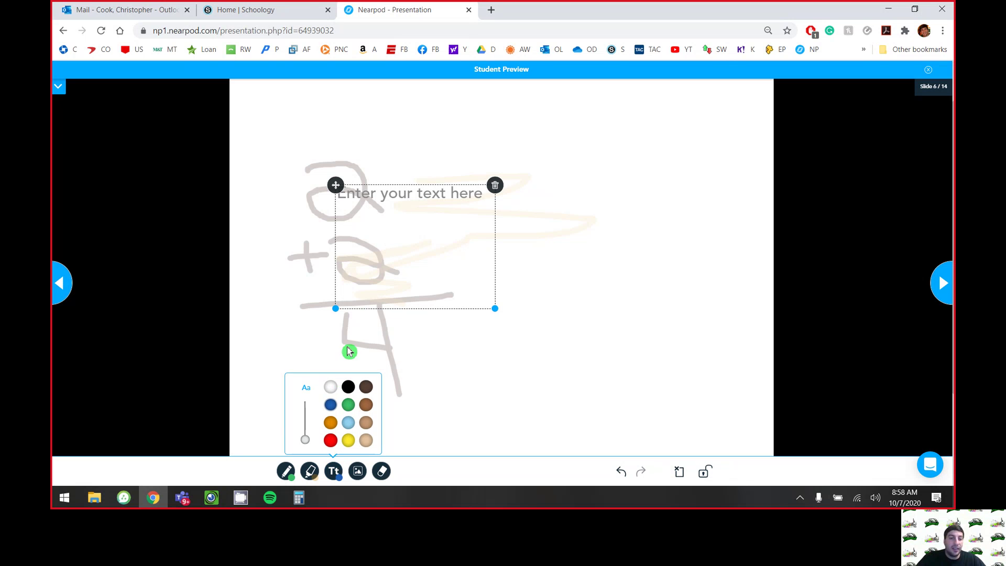
{"action": "left_click_drag", "start_coordinate": [305, 440], "coordinate": [305, 431]}
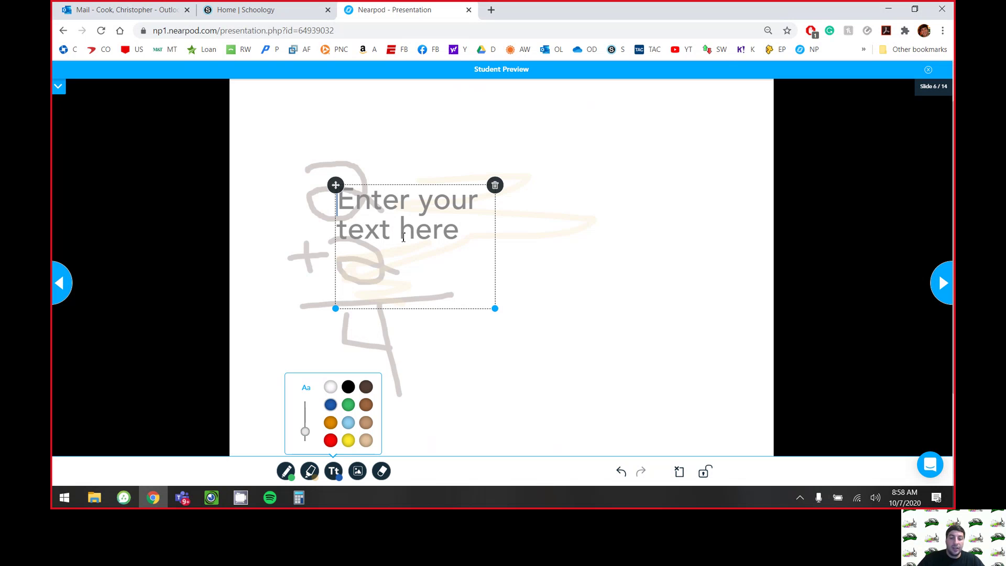
{"action": "type", "text": "2="}
{"action": "key", "text": "BackSpace"}
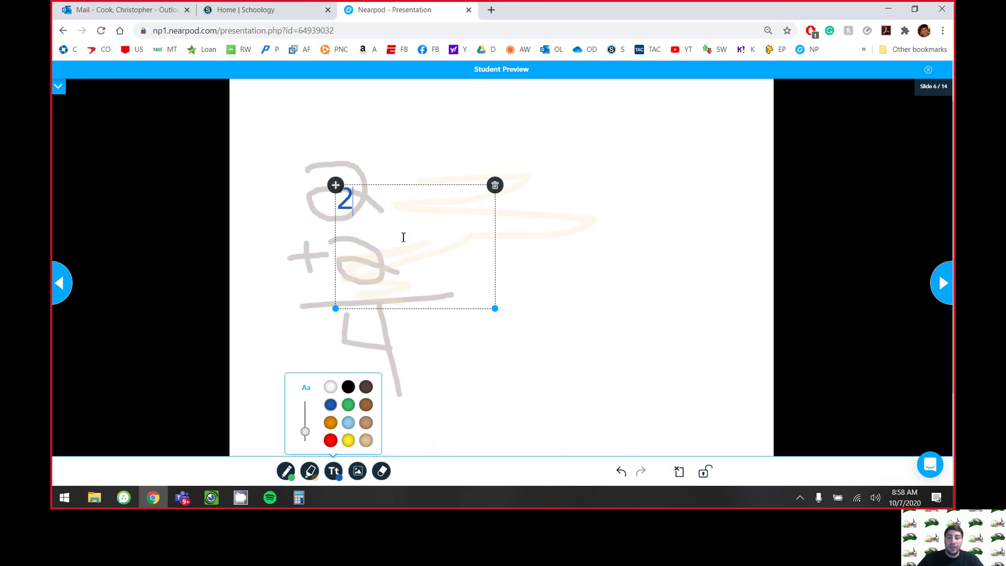
{"action": "type", "text": "+2=4"}
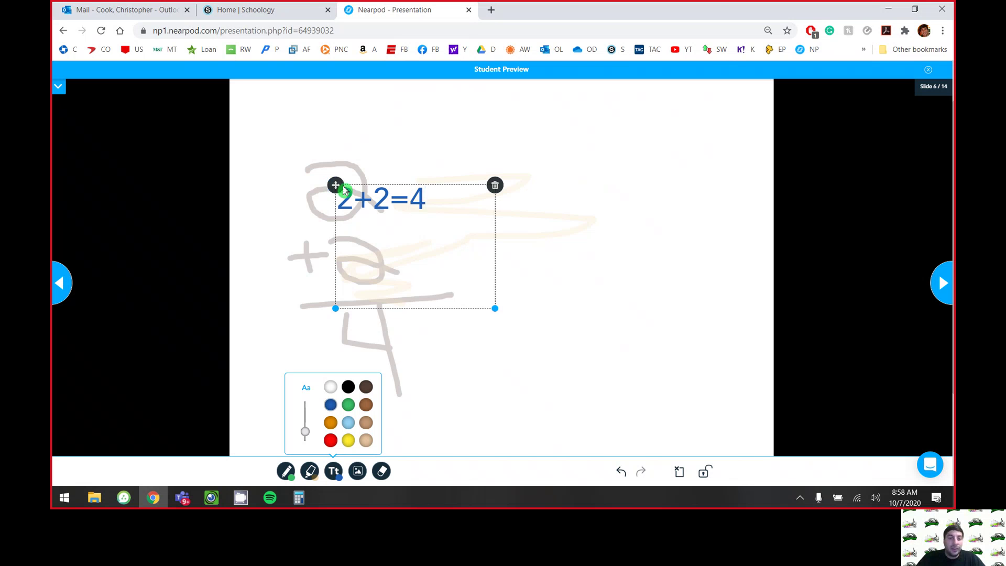
{"action": "left_click_drag", "start_coordinate": [336, 185], "coordinate": [511, 120]}
View the image upload options for the drawing and close them.
{"action": "left_click", "coordinate": [358, 474]}
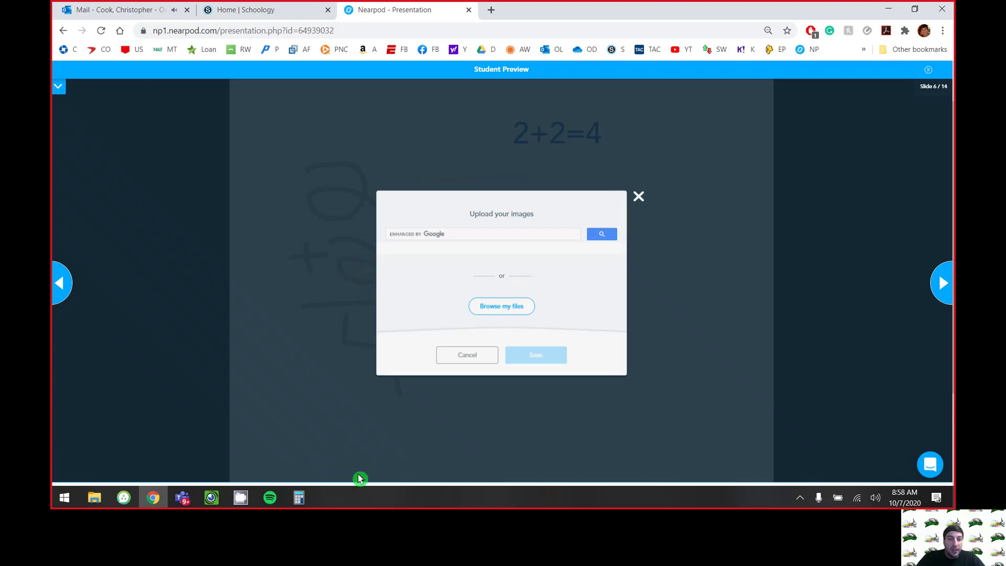
{"action": "left_click", "coordinate": [639, 197]}
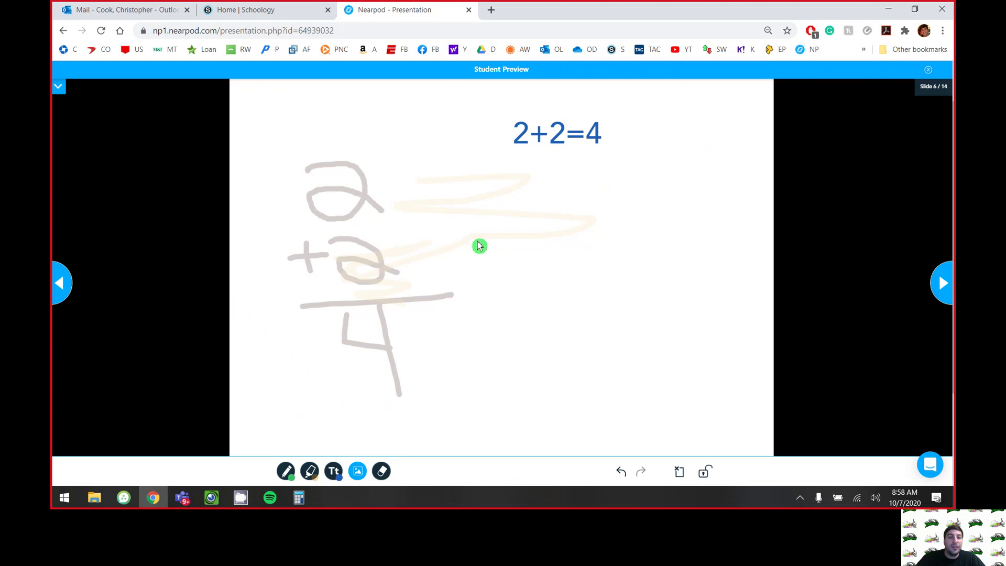
{"action": "left_click", "coordinate": [430, 317]}
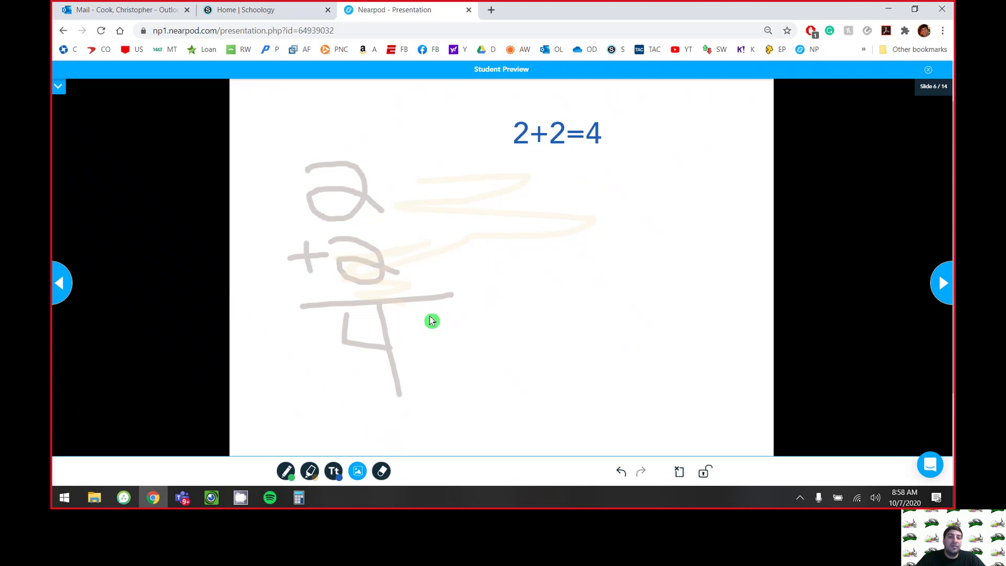
Erase parts of the handwriting and highlighting, delete the "2+2=4" text, and close the student preview.
{"action": "left_click", "coordinate": [382, 471]}
{"action": "left_click_drag", "start_coordinate": [381, 427], "coordinate": [387, 394]}
{"action": "mouse_move", "coordinate": [367, 241]}
{"action": "left_mouse_down"}
{"action": "mouse_move", "coordinate": [377, 202]}
{"action": "mouse_move", "coordinate": [328, 172]}
{"action": "mouse_move", "coordinate": [259, 265]}
{"action": "mouse_move", "coordinate": [343, 259]}
{"action": "mouse_move", "coordinate": [343, 166]}
{"action": "mouse_move", "coordinate": [501, 228]}
{"action": "mouse_move", "coordinate": [514, 139]}
{"action": "mouse_move", "coordinate": [456, 315]}
{"action": "mouse_move", "coordinate": [510, 180]}
{"action": "mouse_move", "coordinate": [573, 148]}
{"action": "mouse_move", "coordinate": [559, 133]}
{"action": "mouse_move", "coordinate": [319, 460]}
{"action": "left_mouse_up"}
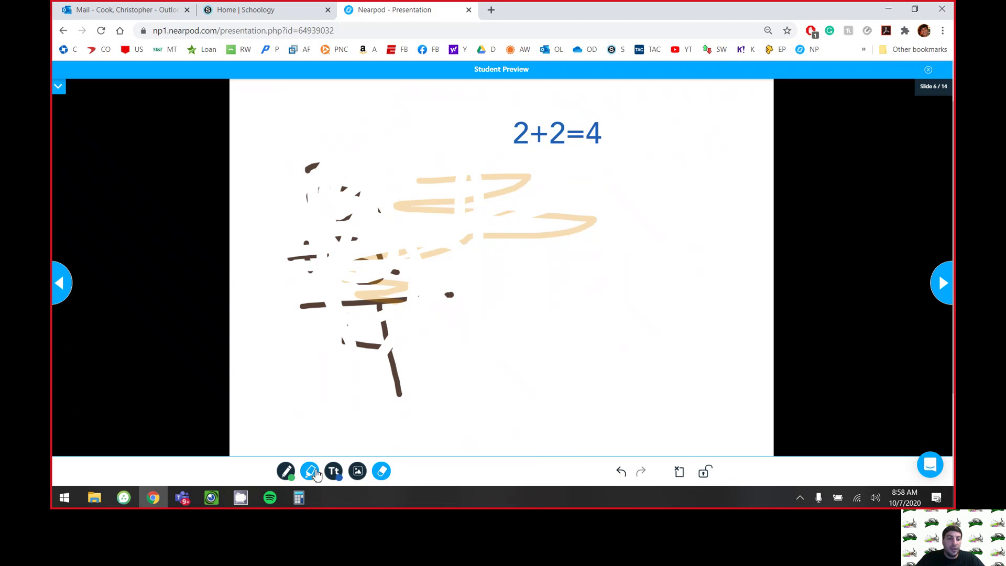
{"action": "left_click", "coordinate": [333, 470]}
{"action": "left_click", "coordinate": [495, 185]}
{"action": "left_click", "coordinate": [568, 142]}
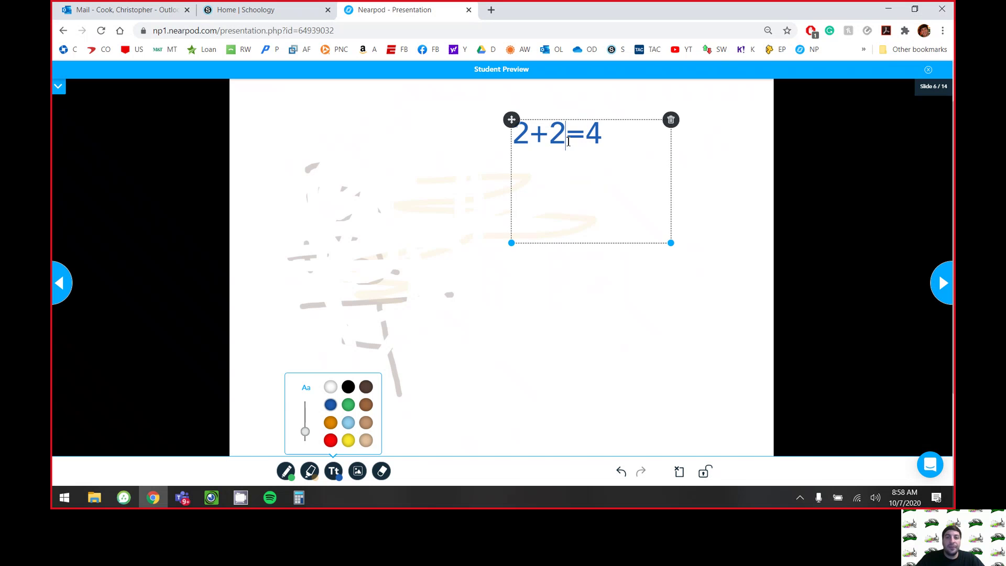
{"action": "left_click", "coordinate": [671, 119]}
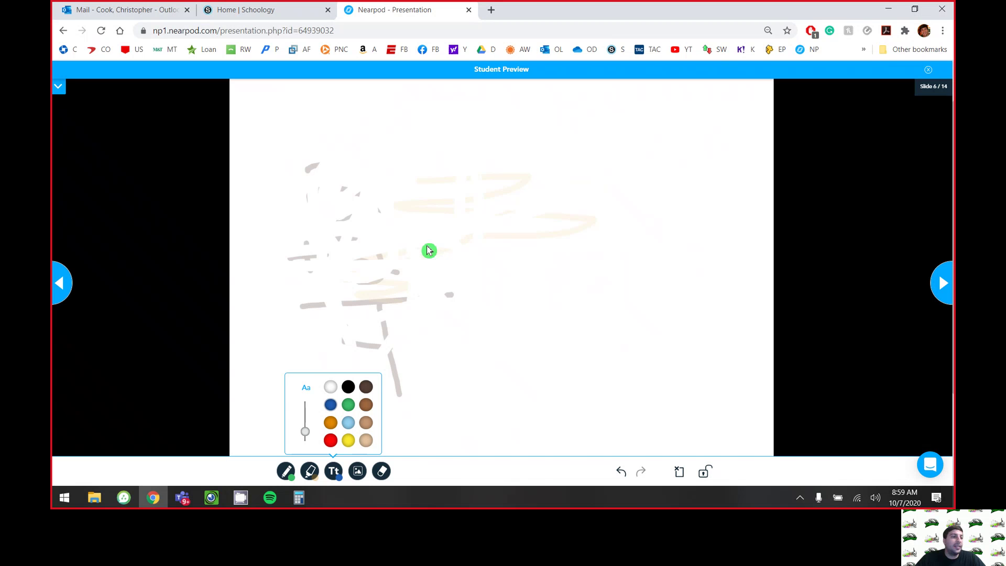
{"action": "left_click", "coordinate": [928, 70]}
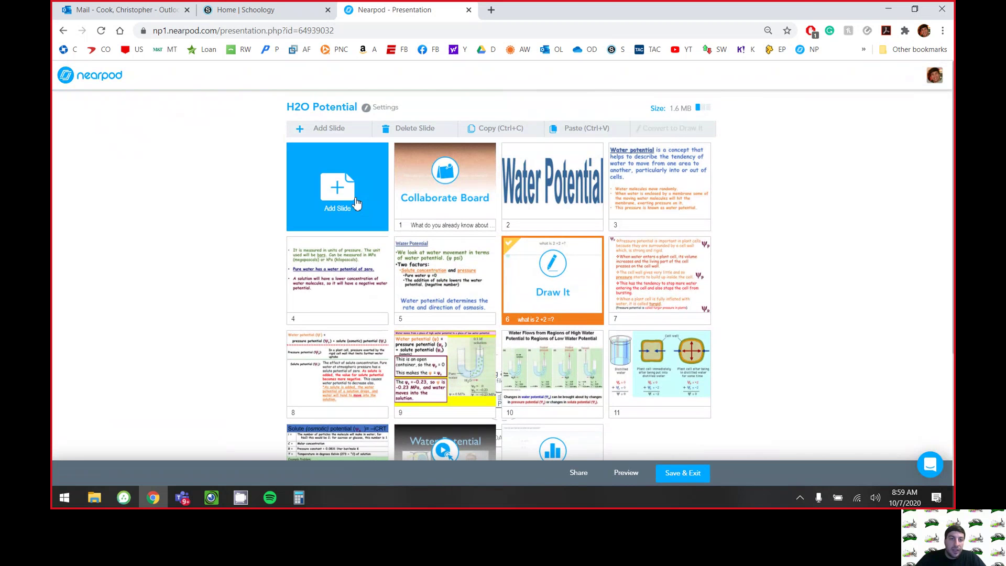
Add a Quiz activity to the lesson and title it "Water Potential".
{"action": "left_click", "coordinate": [356, 204]}
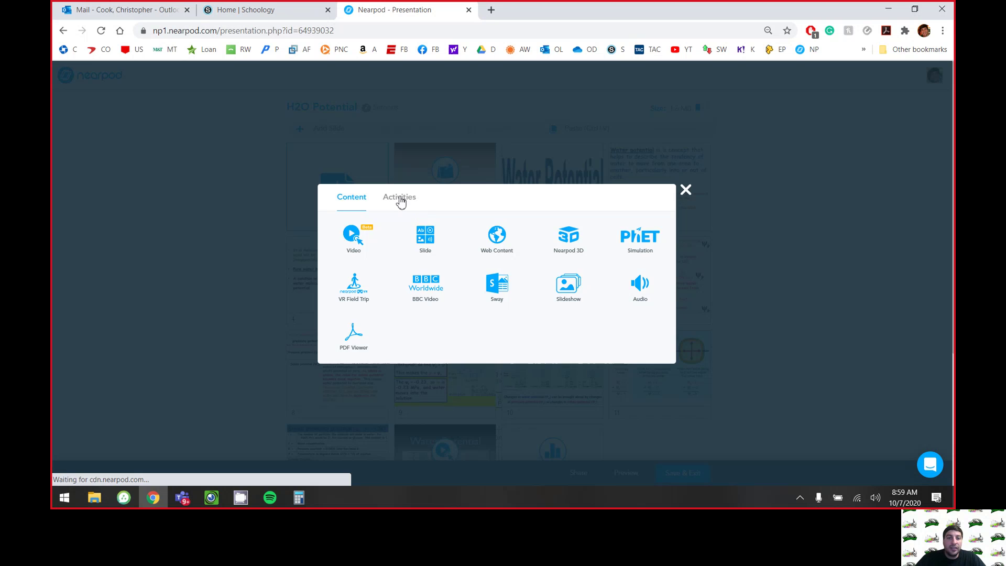
{"action": "left_click", "coordinate": [401, 202]}
{"action": "left_click", "coordinate": [574, 250]}
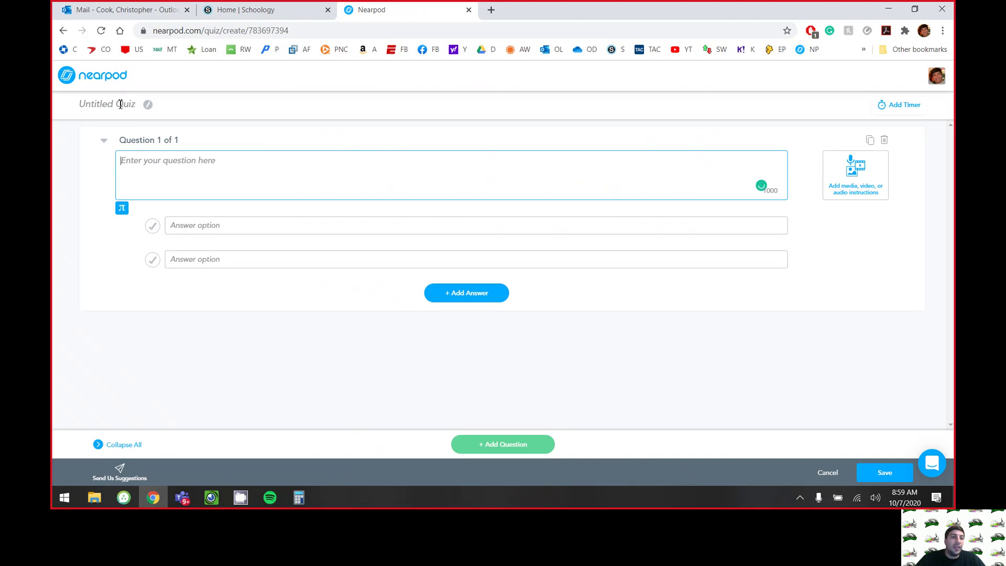
{"action": "left_click", "coordinate": [121, 104]}
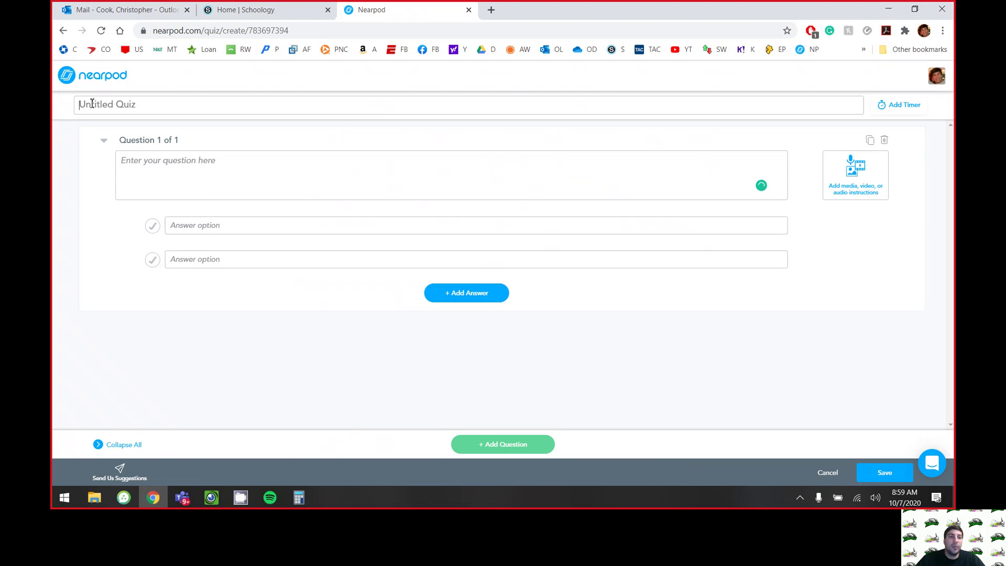
{"action": "type", "text": "Water P"}
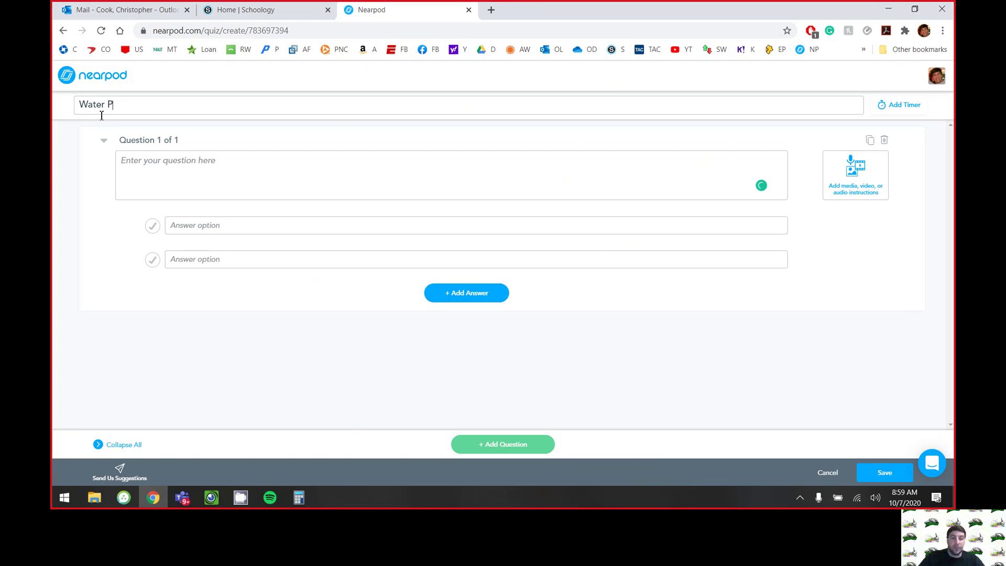
{"action": "type", "text": "otential"}
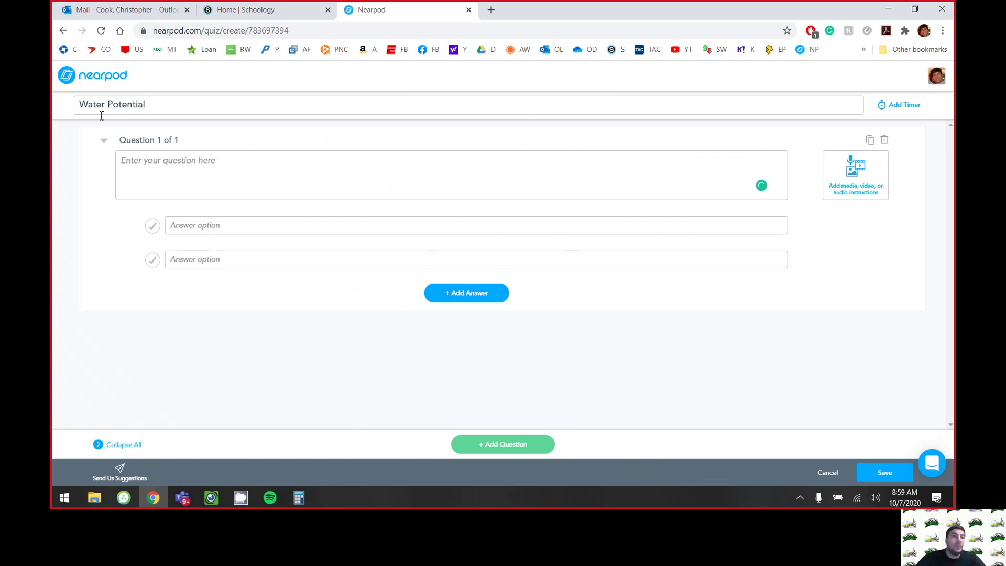
Enter "what two factors affect water potential?" as the first quiz question.
{"action": "left_click", "coordinate": [214, 172]}
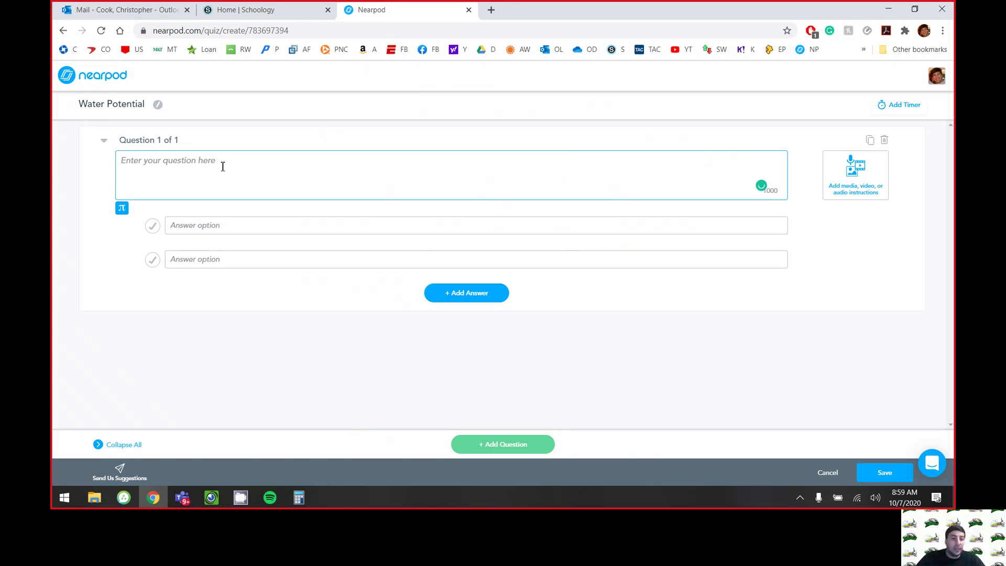
{"action": "type", "text": "W"}
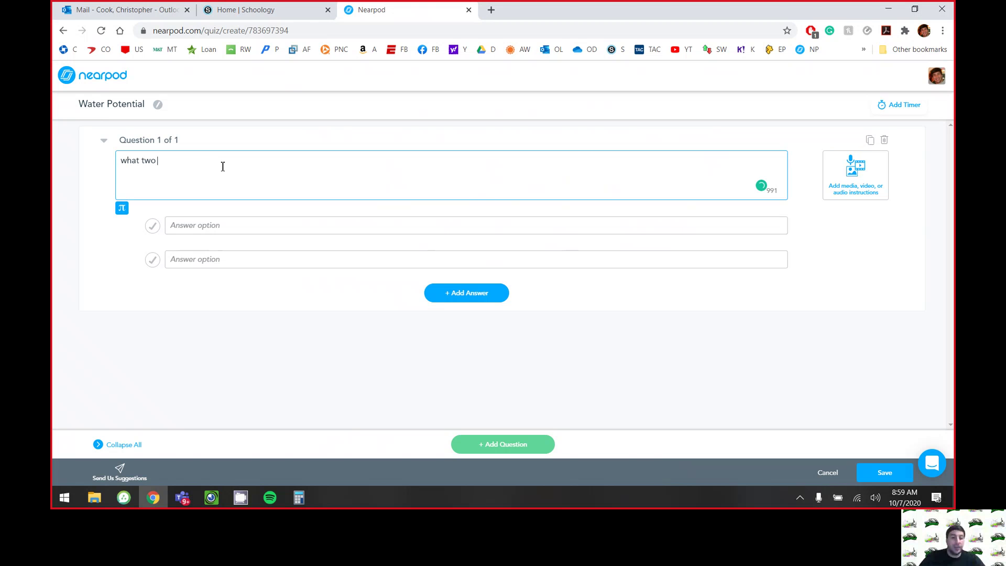
{"action": "type", "text": "factor"}
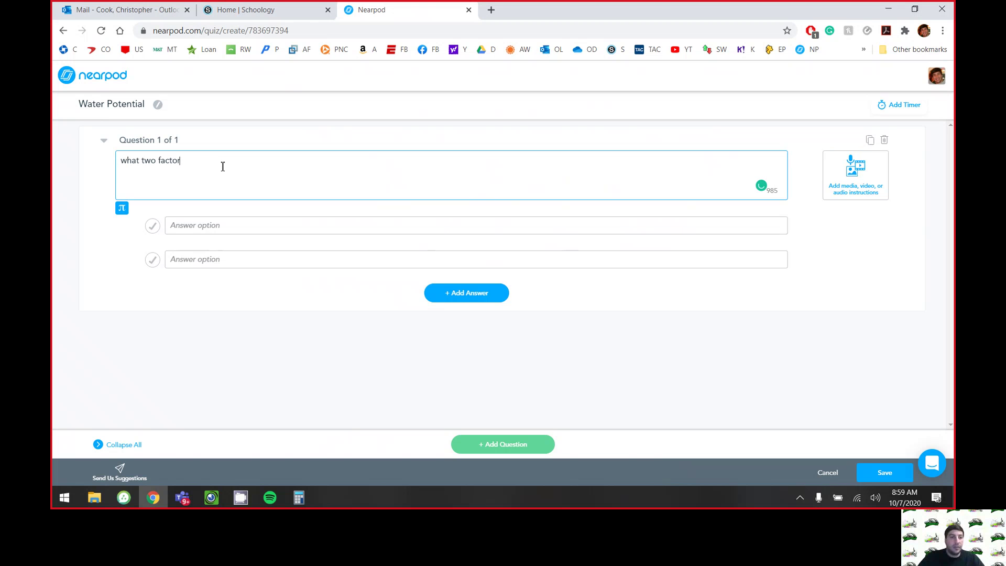
{"action": "type", "text": "s affect water potential"}
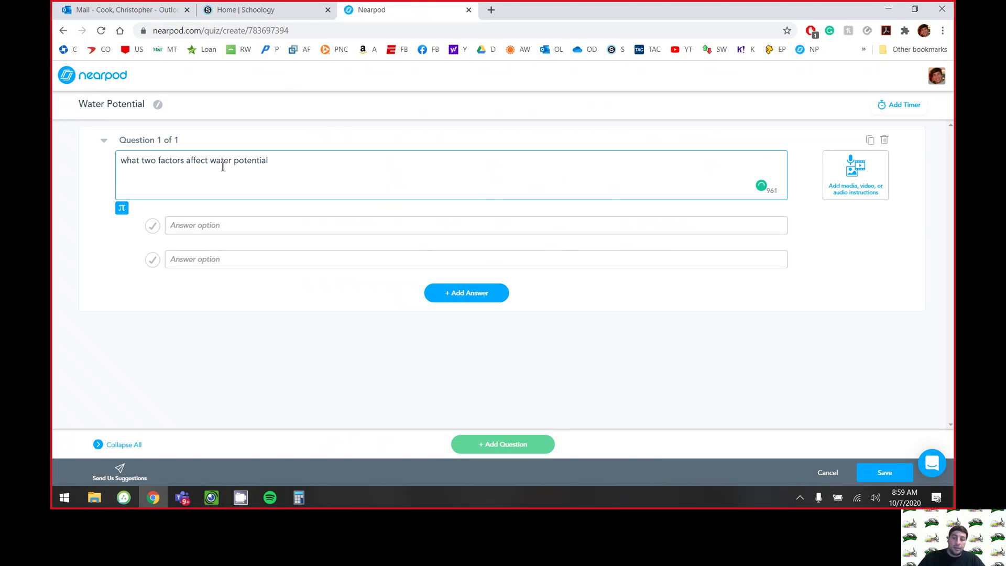
{"action": "type", "text": "?"}
Enter "solute concentration" and "pressure" as the first two answer options of the question.
{"action": "left_click", "coordinate": [204, 226]}
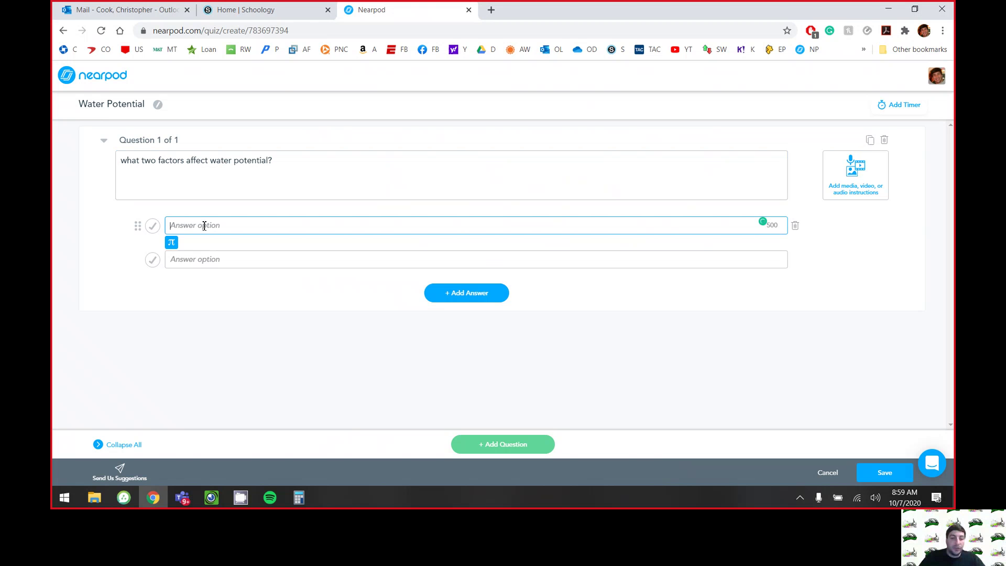
{"action": "type", "text": "solute conc"}
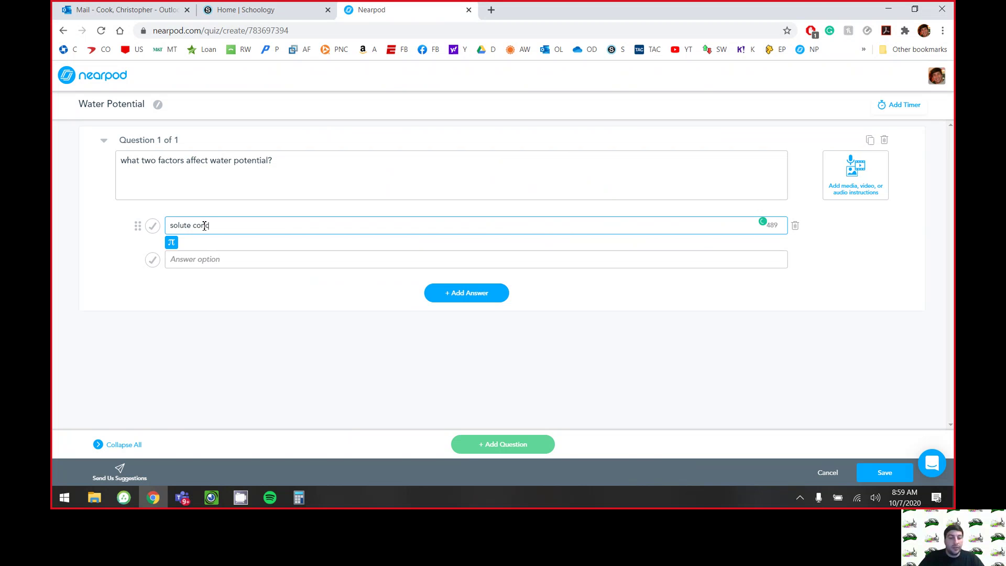
{"action": "type", "text": "entr"}
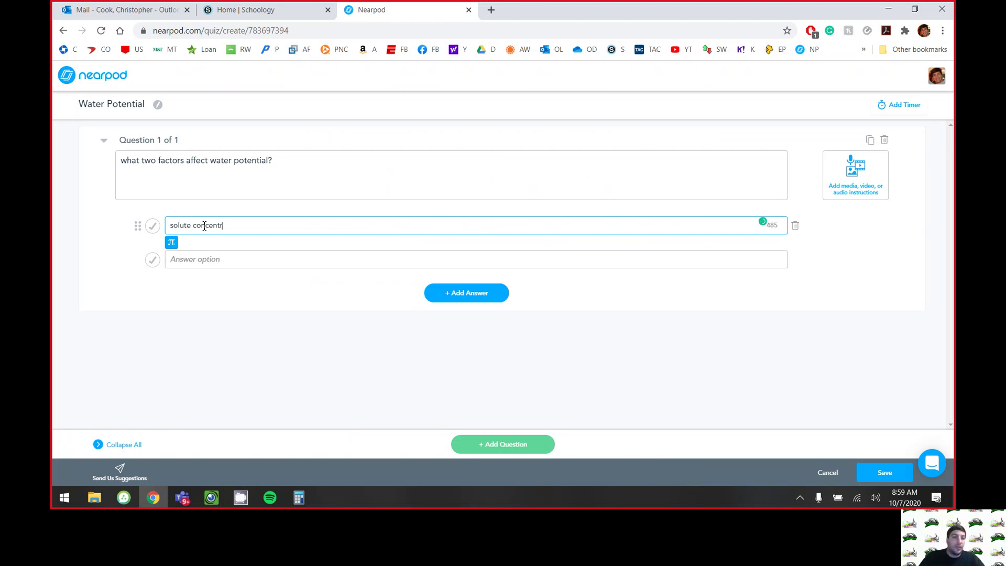
{"action": "type", "text": "ation"}
{"action": "left_click", "coordinate": [193, 257]}
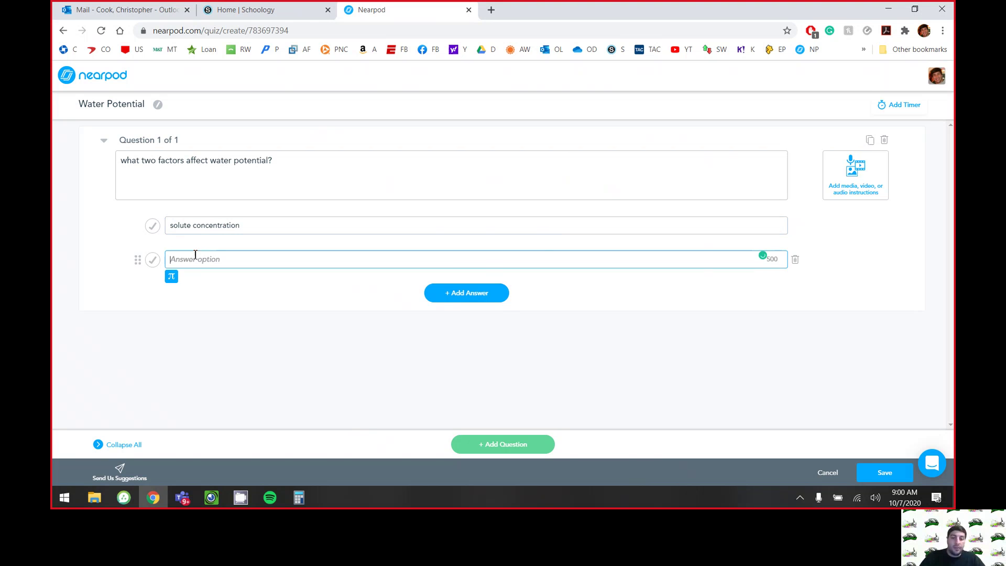
{"action": "type", "text": "pressure"}
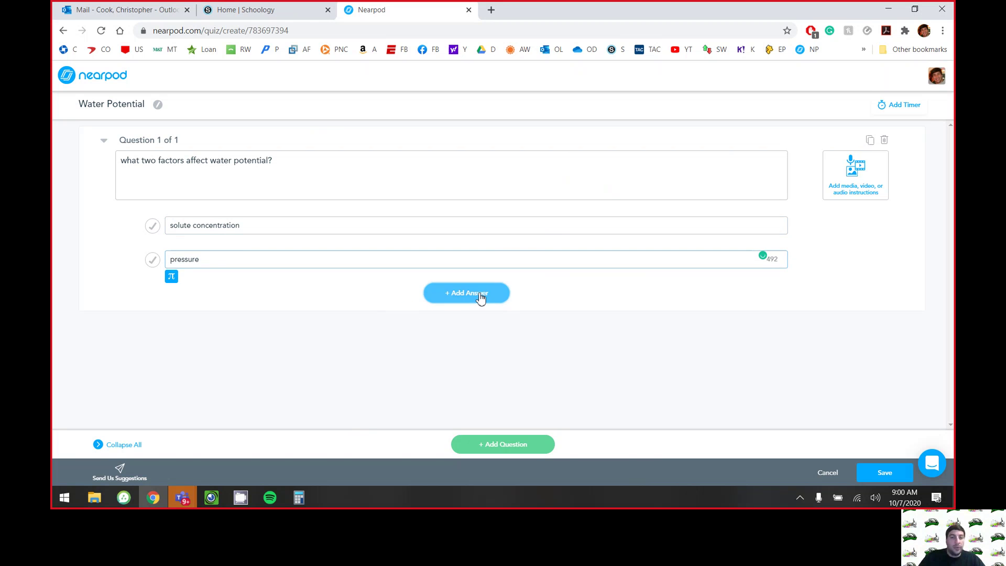
Add two more answer options to the question, "gravity" and "volume".
{"action": "left_click", "coordinate": [480, 298]}
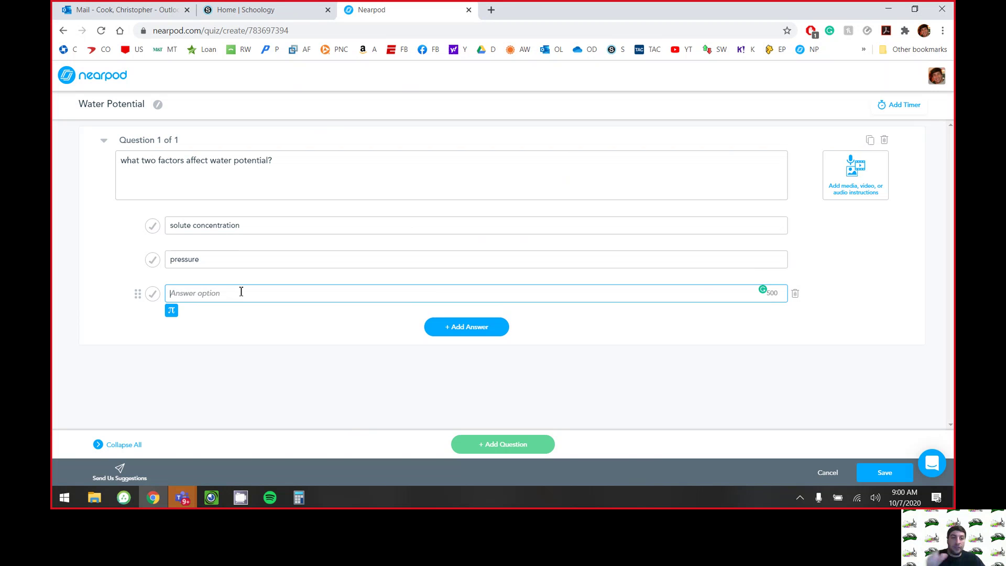
{"action": "type", "text": "gravity"}
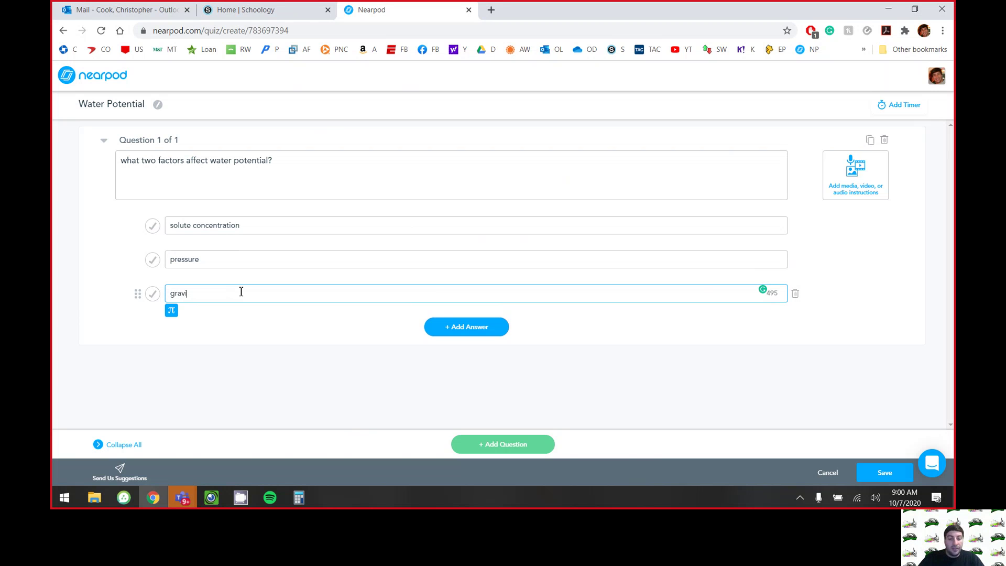
{"action": "left_click", "coordinate": [452, 327]}
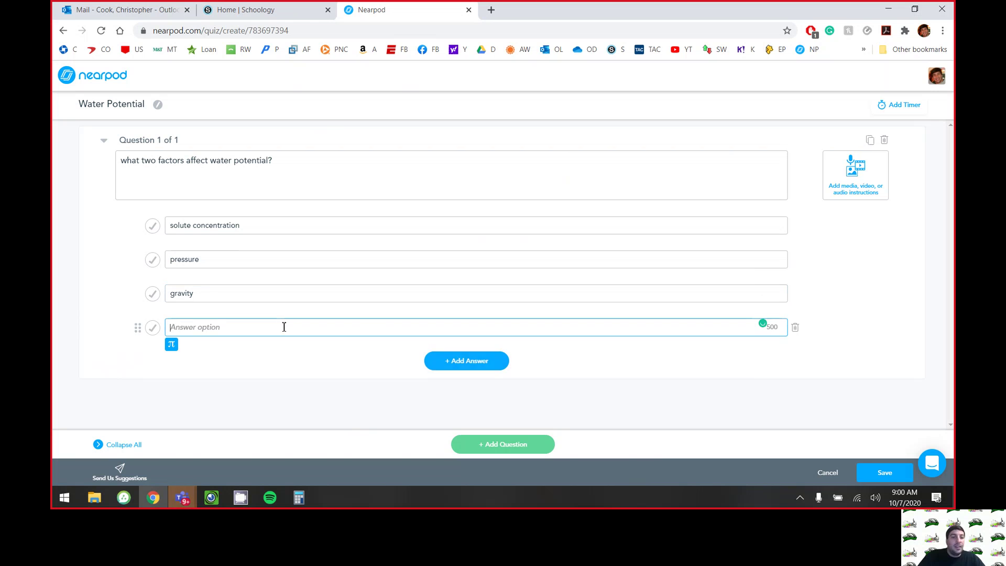
{"action": "type", "text": "volume"}
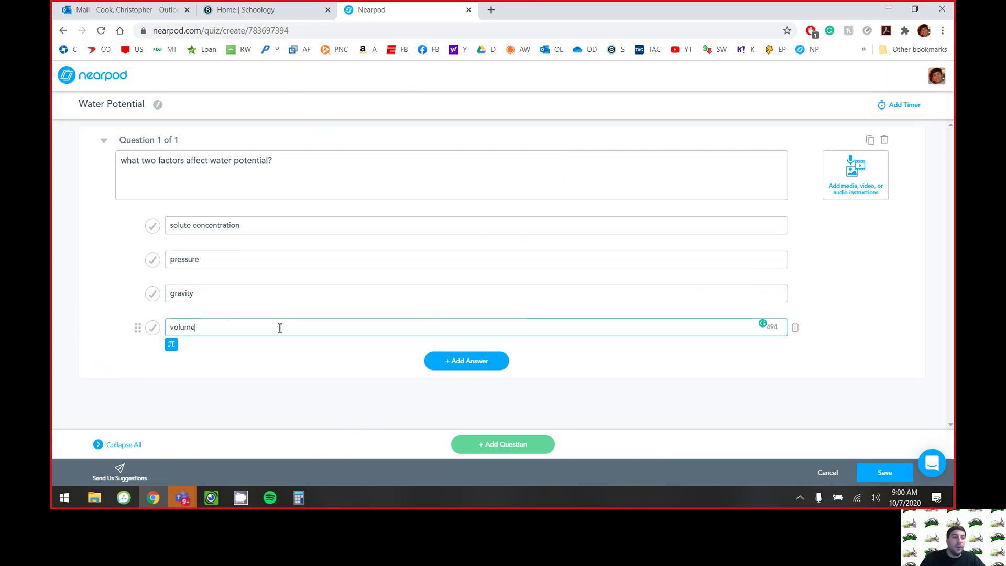
Mark "solute concentration" and "pressure" as the correct answers.
{"action": "left_click", "coordinate": [152, 226]}
{"action": "left_click", "coordinate": [152, 227]}
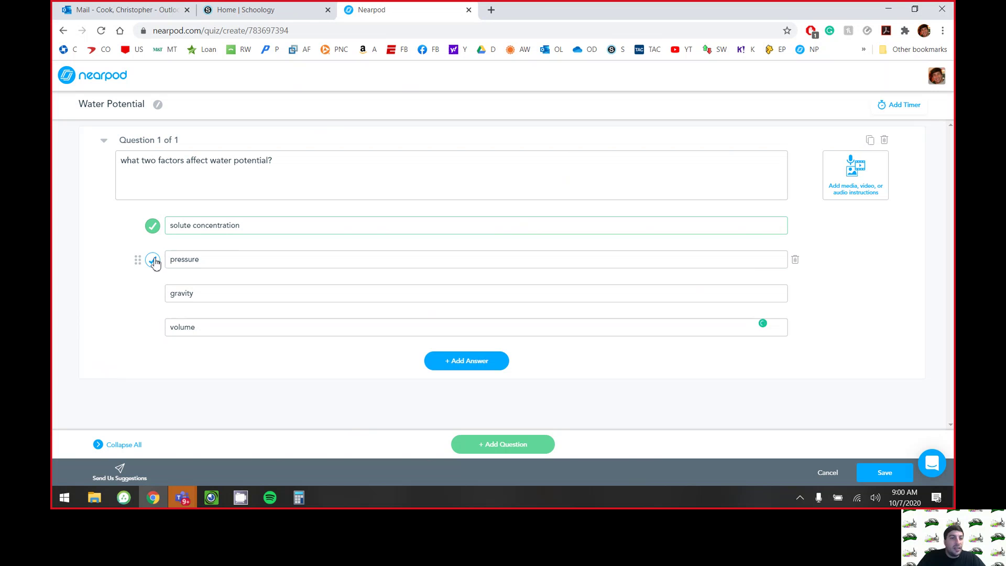
{"action": "left_click", "coordinate": [153, 260]}
Reorder the answers so that "volume" sits between "solute concentration" and "pressure".
{"action": "mouse_move", "coordinate": [137, 262]}
{"action": "left_mouse_down"}
{"action": "mouse_move", "coordinate": [131, 321]}
{"action": "mouse_move", "coordinate": [140, 251]}
{"action": "left_mouse_up"}
{"action": "left_click", "coordinate": [202, 312]}
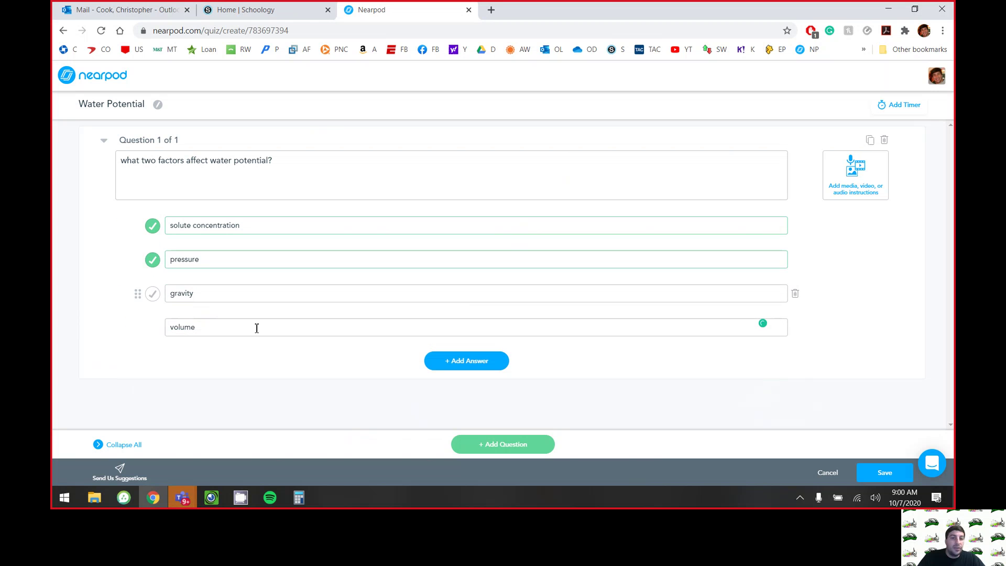
{"action": "left_click", "coordinate": [163, 327]}
{"action": "left_click_drag", "start_coordinate": [138, 327], "coordinate": [141, 264]}
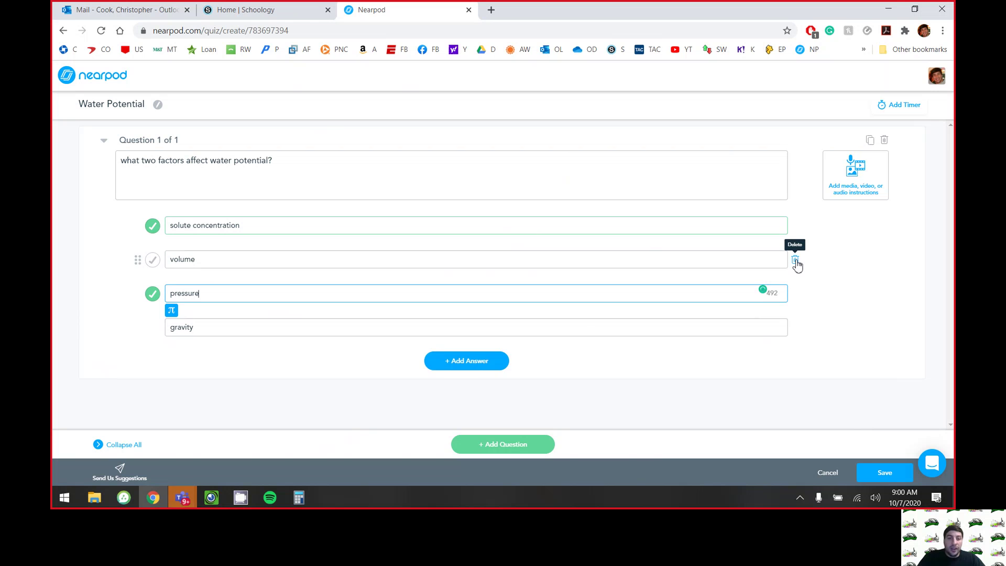
{"action": "left_click", "coordinate": [479, 366]}
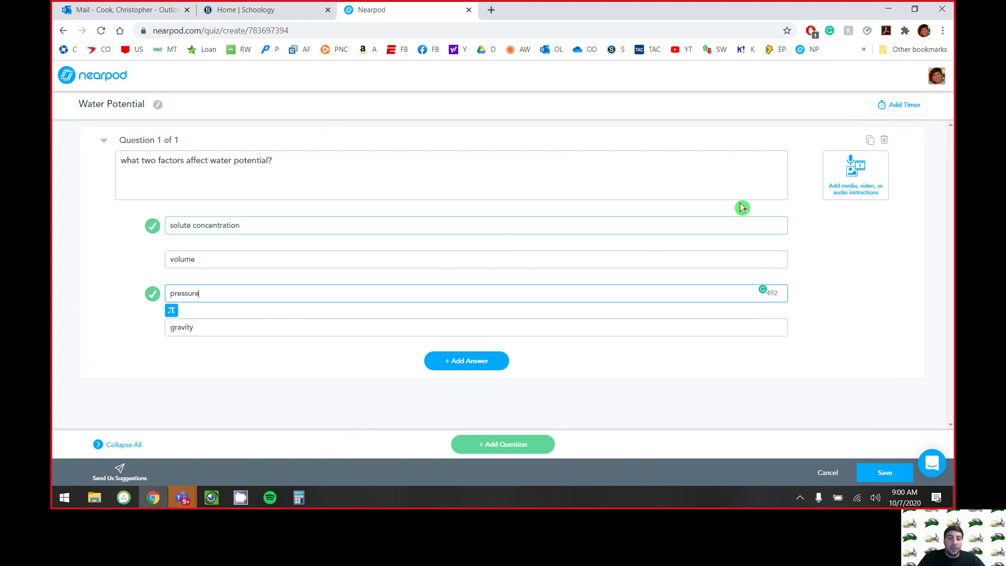
Add a second question "efasasfc" with answers "cvsavasv" and "vasssav", and mark "vasssav" as correct.
{"action": "left_click", "coordinate": [503, 445]}
{"action": "type", "text": "efasasfd"}
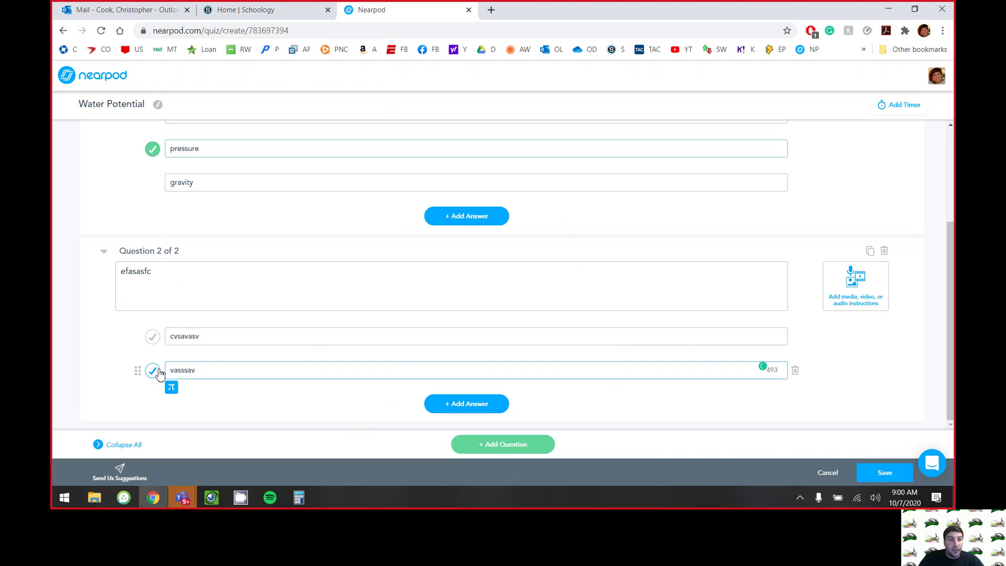
{"action": "left_click", "coordinate": [153, 370]}
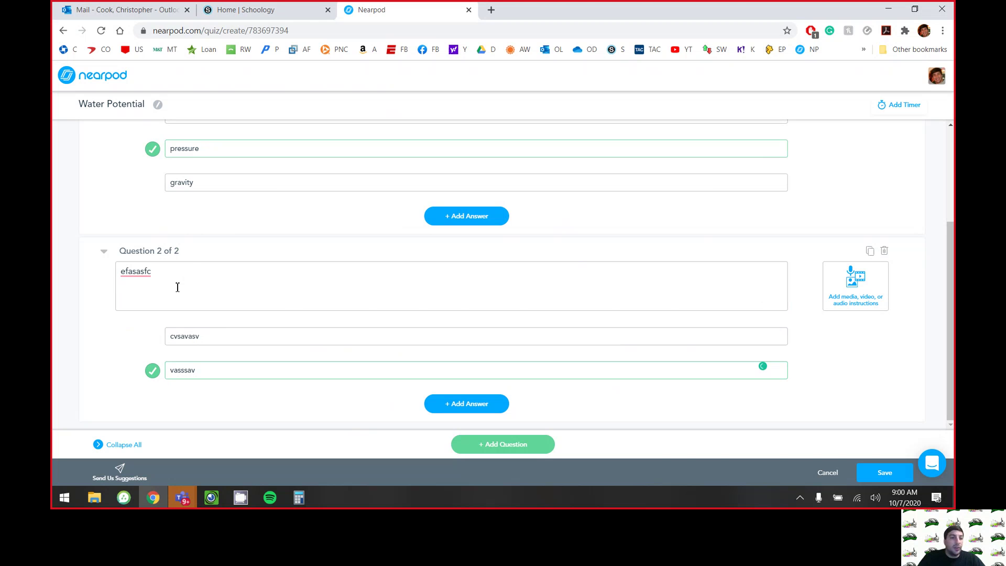
Move the "efasasfc" question above the water potential question.
{"action": "scroll", "coordinate": [177, 287], "scroll_direction": "up", "scroll_amount": 3}
{"action": "scroll", "coordinate": [110, 330], "scroll_direction": "down", "scroll_amount": 3}
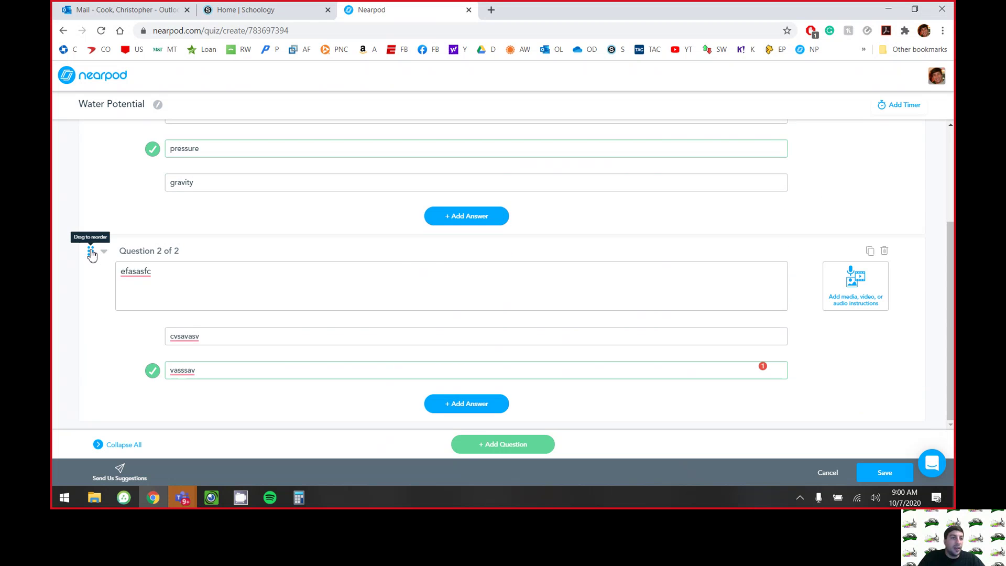
{"action": "left_click_drag", "start_coordinate": [91, 254], "coordinate": [101, 166]}
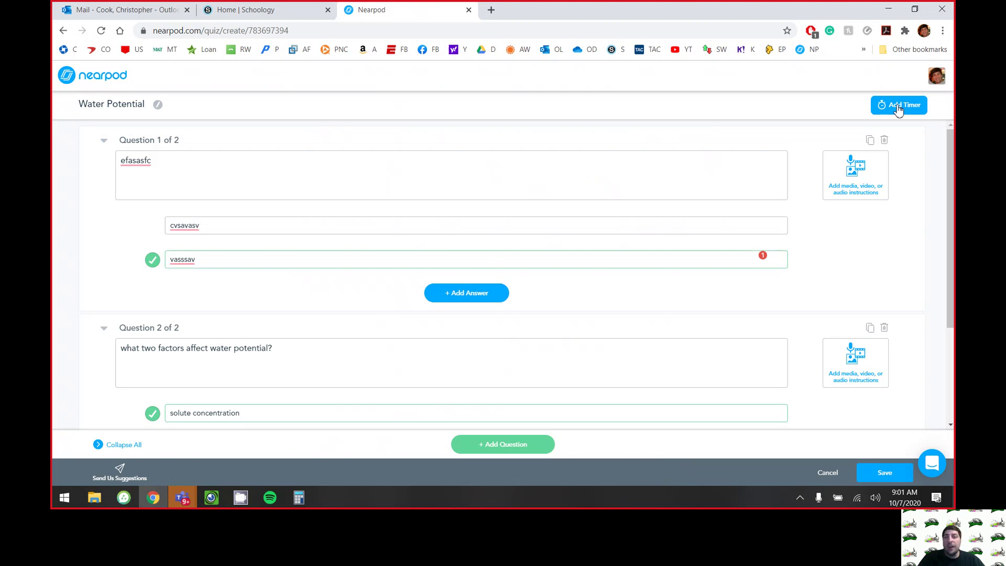
Add an activity timer of 01 min 00 sec to the quiz.
{"action": "left_click", "coordinate": [899, 107]}
{"action": "left_click", "coordinate": [480, 280]}
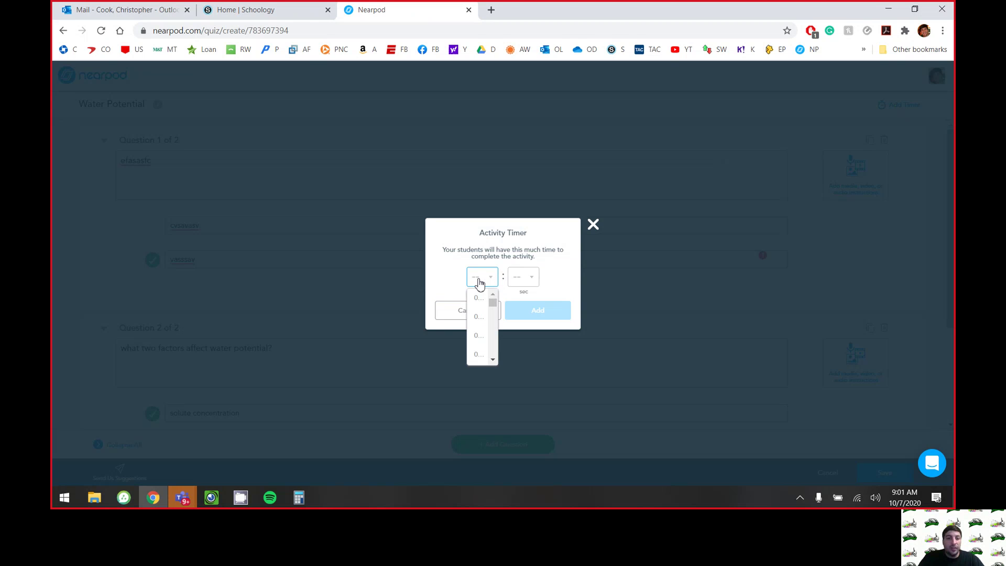
{"action": "scroll", "coordinate": [488, 304], "scroll_direction": "down", "scroll_amount": 3}
{"action": "left_click", "coordinate": [487, 300]}
{"action": "left_click", "coordinate": [492, 278]}
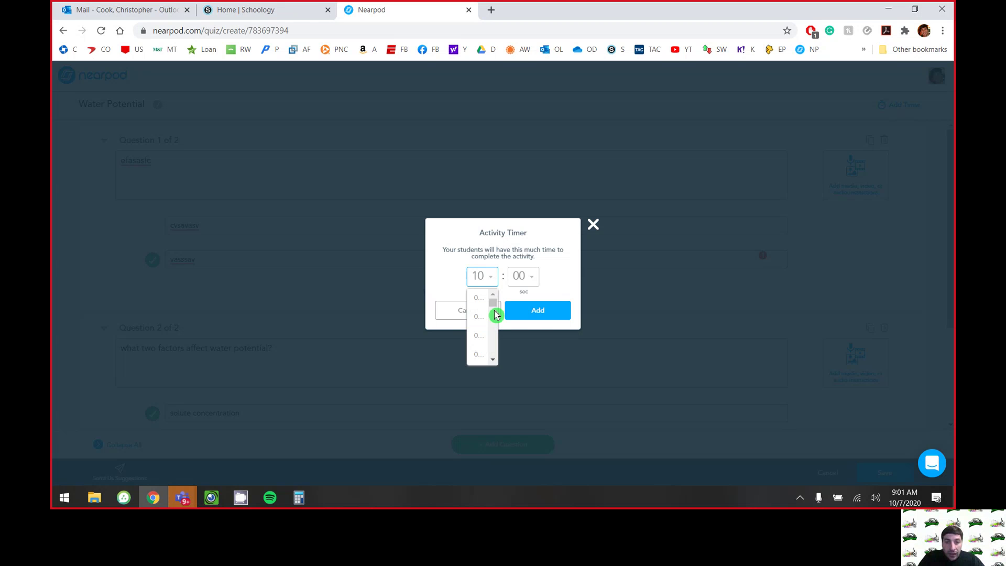
{"action": "left_click", "coordinate": [478, 298]}
{"action": "left_click", "coordinate": [495, 278]}
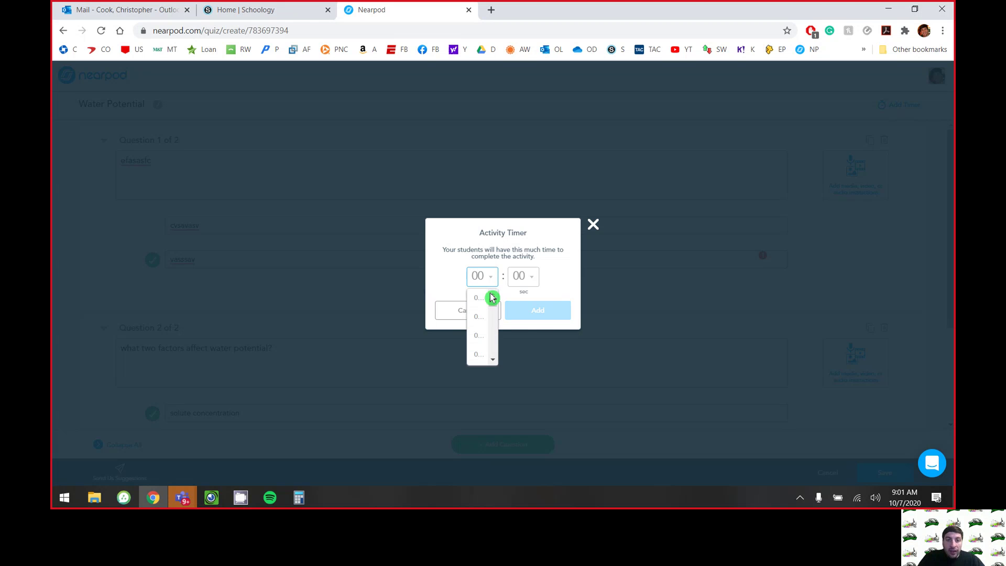
{"action": "left_click", "coordinate": [478, 316]}
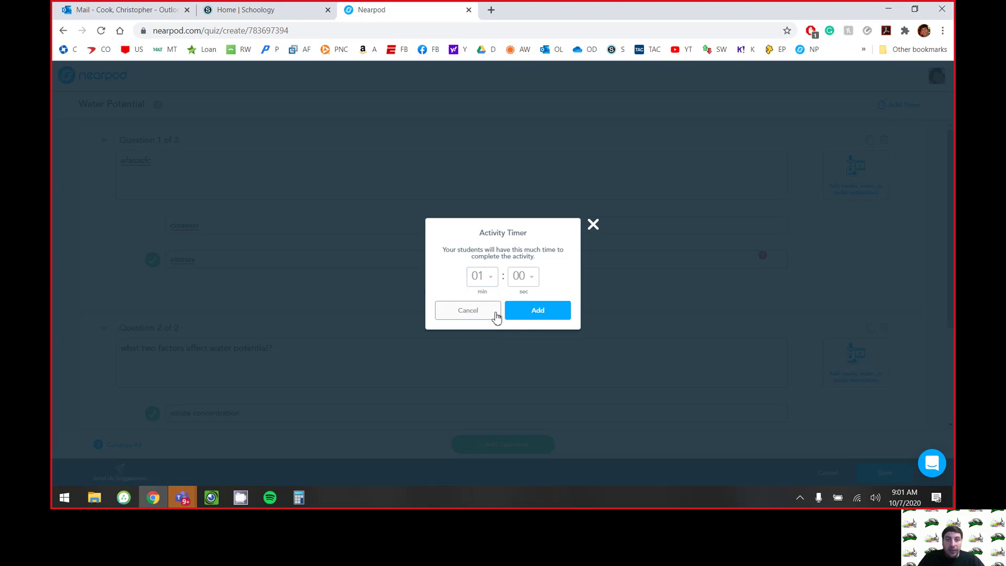
{"action": "left_click", "coordinate": [534, 315]}
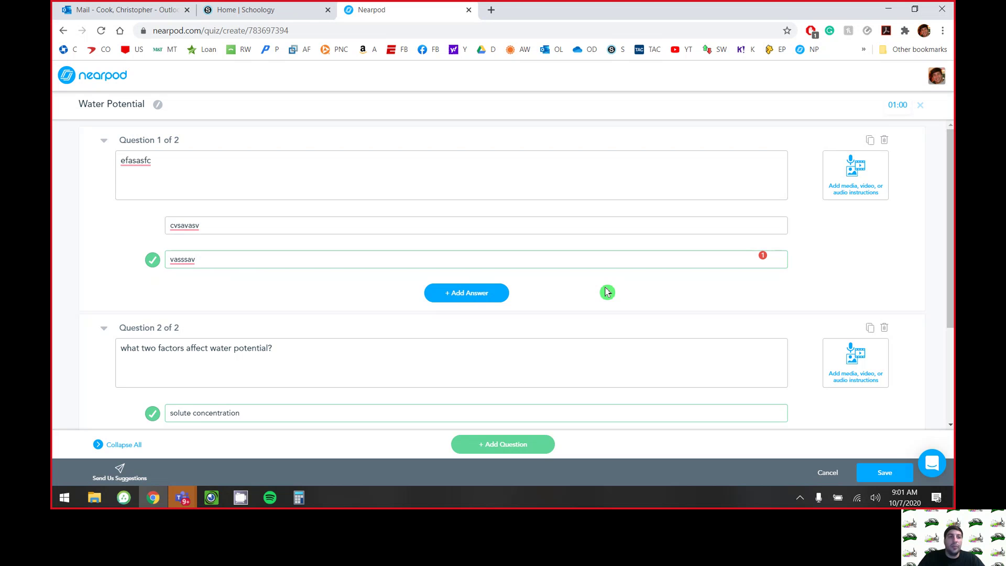
Save the quiz and move its slide to position 9 in the lesson, right after slide 8.
{"action": "left_click", "coordinate": [862, 466]}
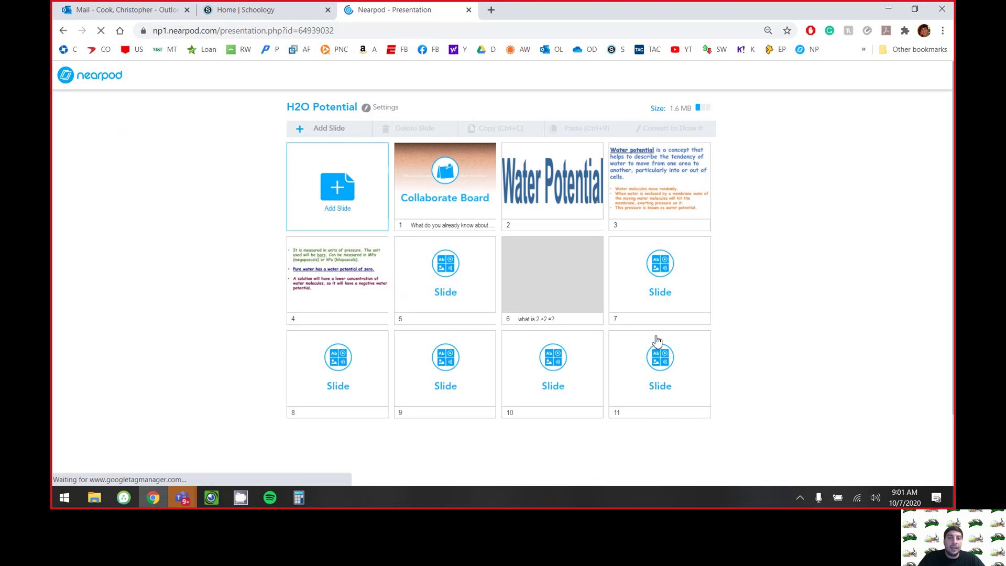
{"action": "scroll", "coordinate": [658, 341], "scroll_direction": "down", "scroll_amount": 3}
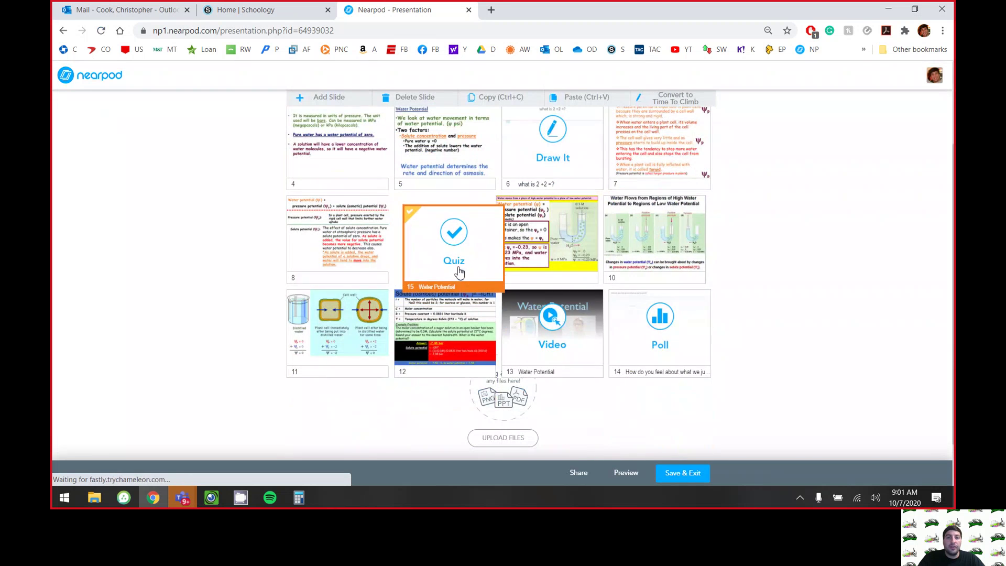
{"action": "scroll", "coordinate": [460, 285], "scroll_direction": "up", "scroll_amount": 3}
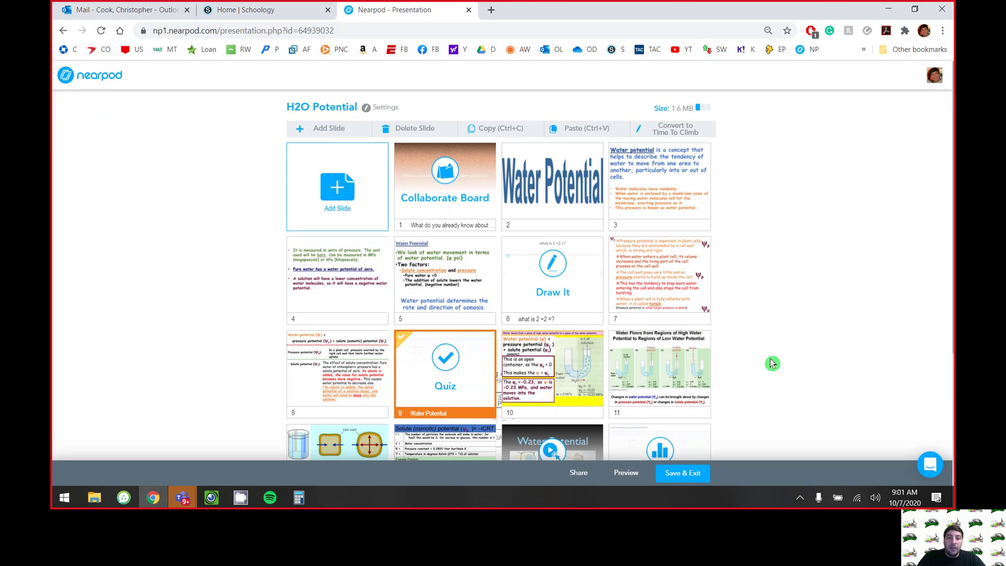
Save and exit the H2O Potential lesson, and switch to the Microsoft Teams meeting window.
{"action": "scroll", "coordinate": [799, 350], "scroll_direction": "down", "scroll_amount": 1}
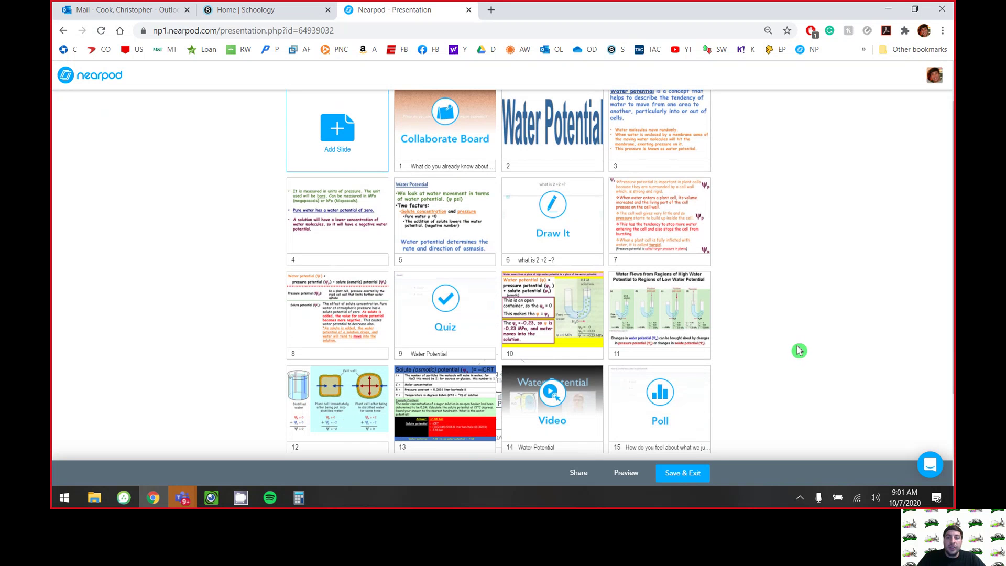
{"action": "left_click", "coordinate": [686, 479]}
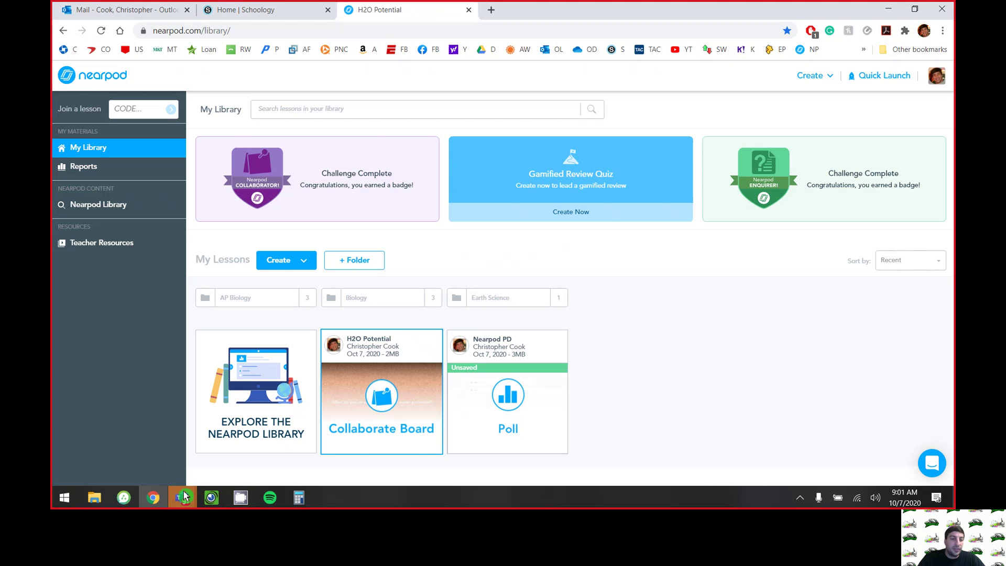
{"action": "mouse_move", "coordinate": [184, 500]}
{"action": "left_click", "coordinate": [246, 451]}
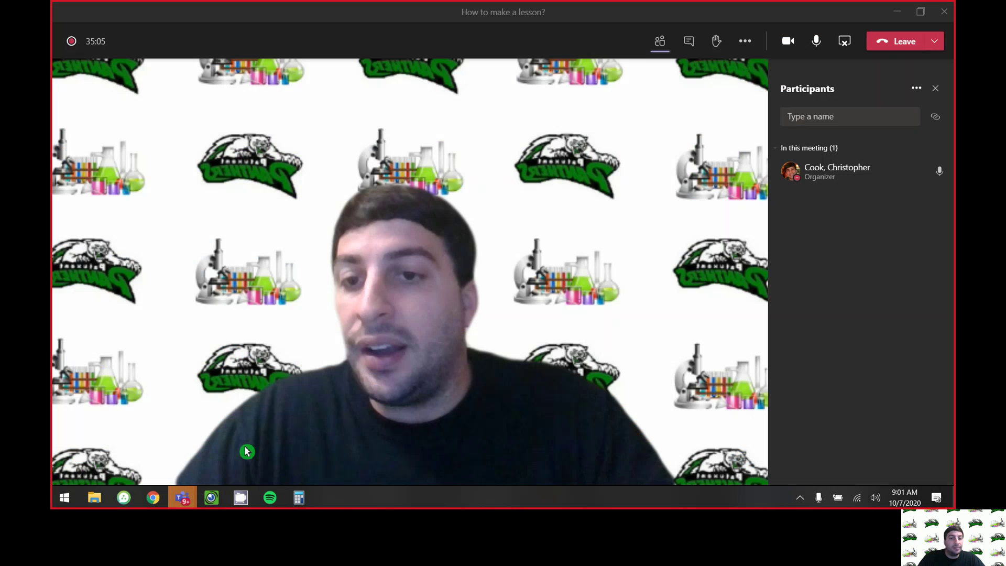